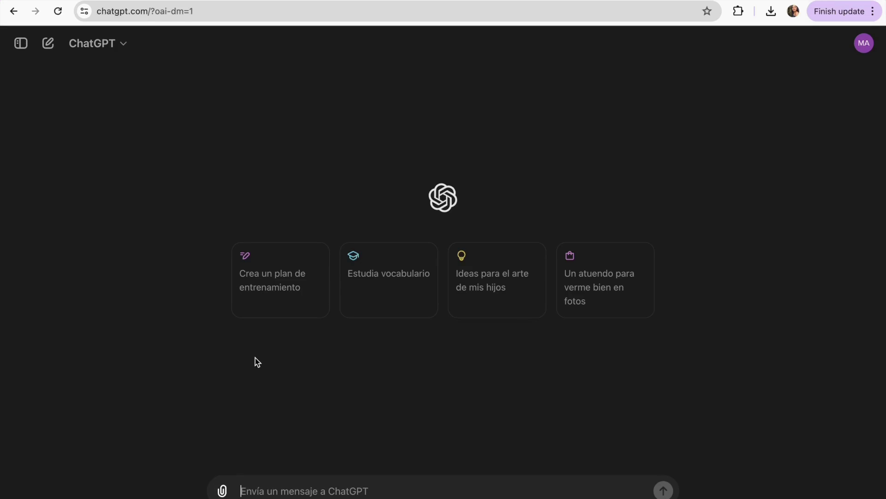
Step: Ask ChatGPT for 50 unique items for a farm-themed coloring book for kids aged 3-9 years, and look through the list
{"action": "type", "text": "I want to create a farm-themed coloring book for kids aged between 3-9 years, and suggest 50 unique items for my coloring book."}
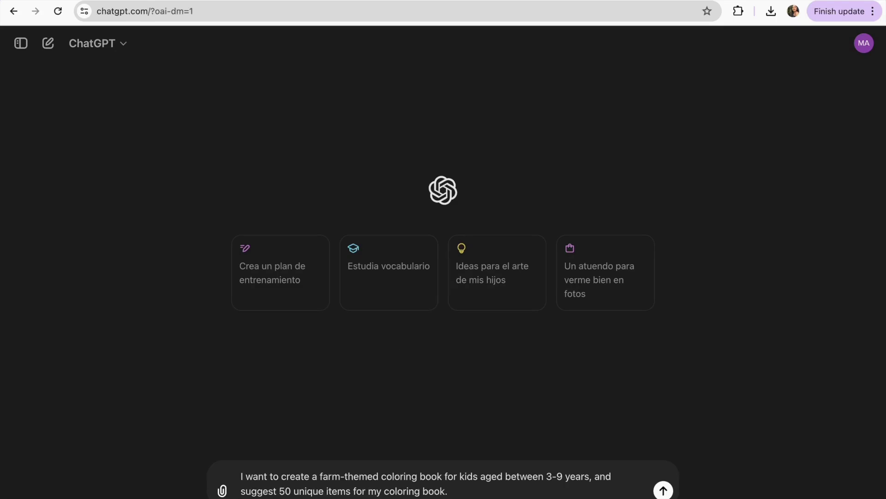
{"action": "key", "text": "Return"}
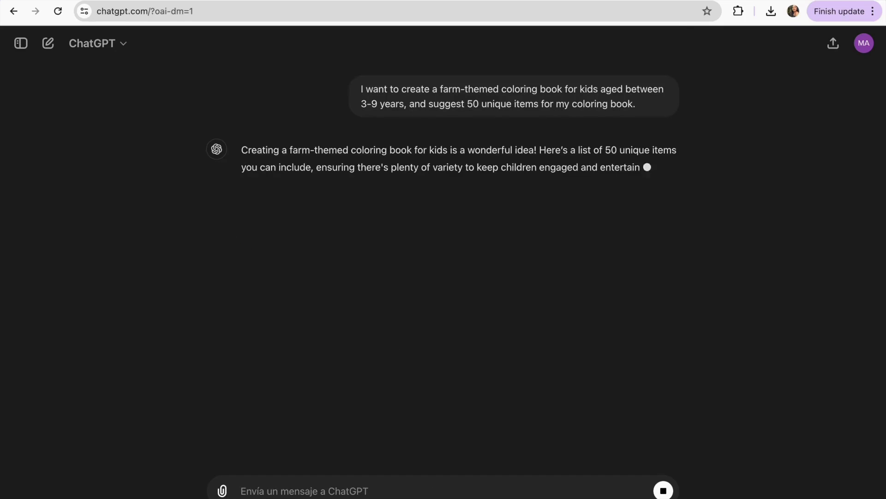
{"action": "scroll", "coordinate": [439, 281], "scroll_direction": "down", "scroll_amount": 10}
{"action": "scroll", "coordinate": [438, 280], "scroll_direction": "down", "scroll_amount": 3}
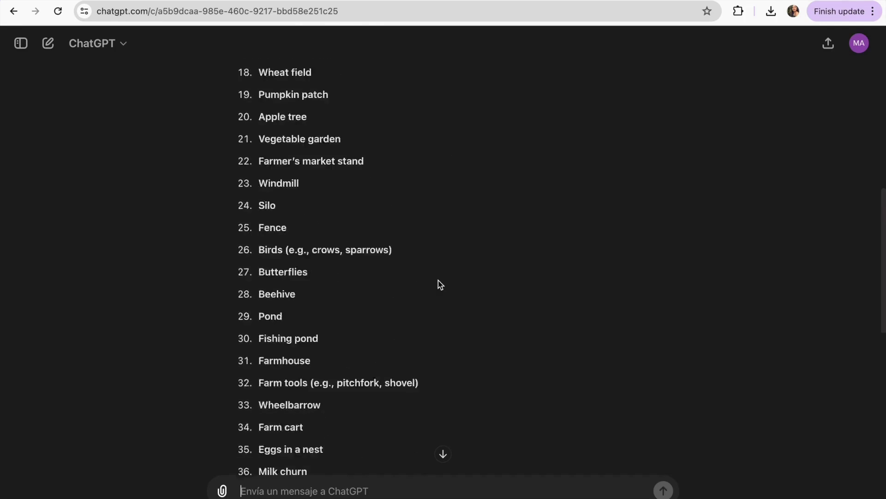
{"action": "scroll", "coordinate": [438, 281], "scroll_direction": "up", "scroll_amount": 8}
{"action": "scroll", "coordinate": [438, 280], "scroll_direction": "down", "scroll_amount": 4}
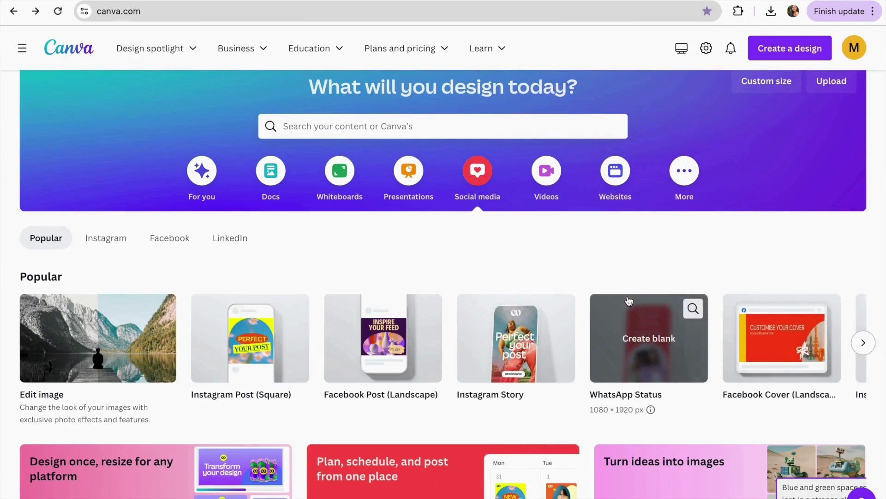
Step: Switch to Canva and create a new custom-size design, 8.5 in wide and 11 in high
{"action": "left_click", "coordinate": [785, 49]}
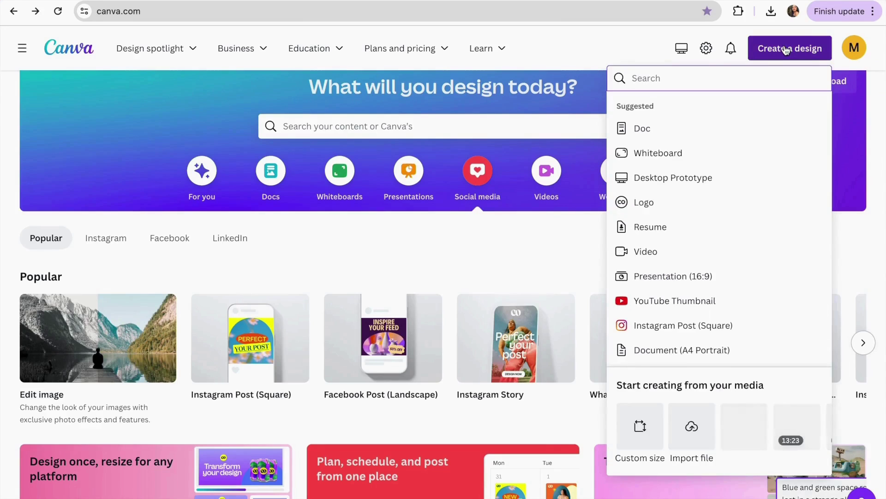
{"action": "left_click", "coordinate": [639, 432]}
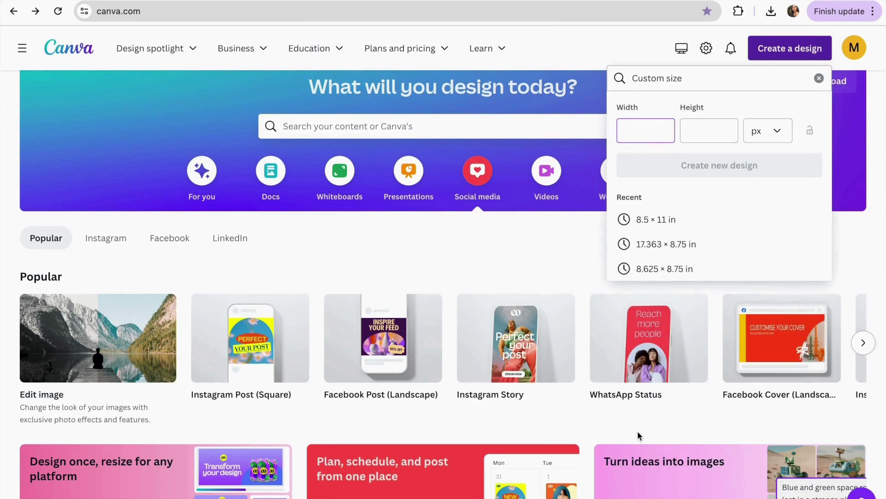
{"action": "left_click", "coordinate": [774, 132]}
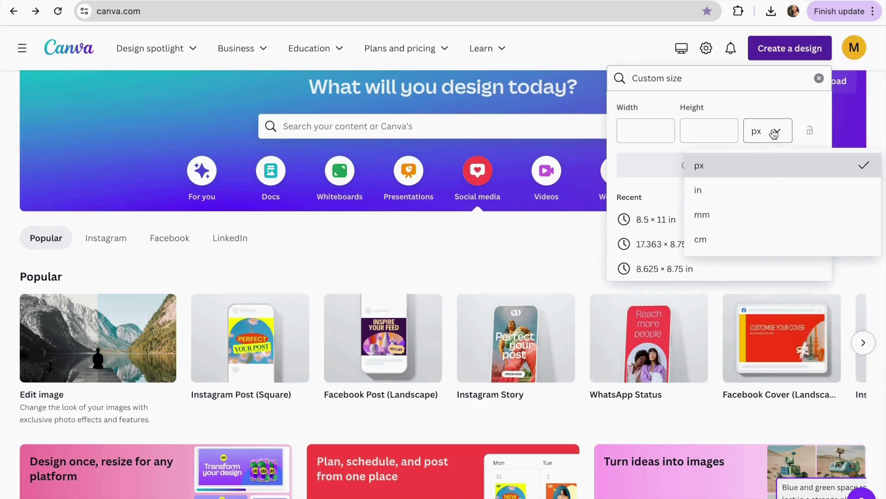
{"action": "left_click", "coordinate": [748, 193]}
{"action": "left_click", "coordinate": [649, 127]}
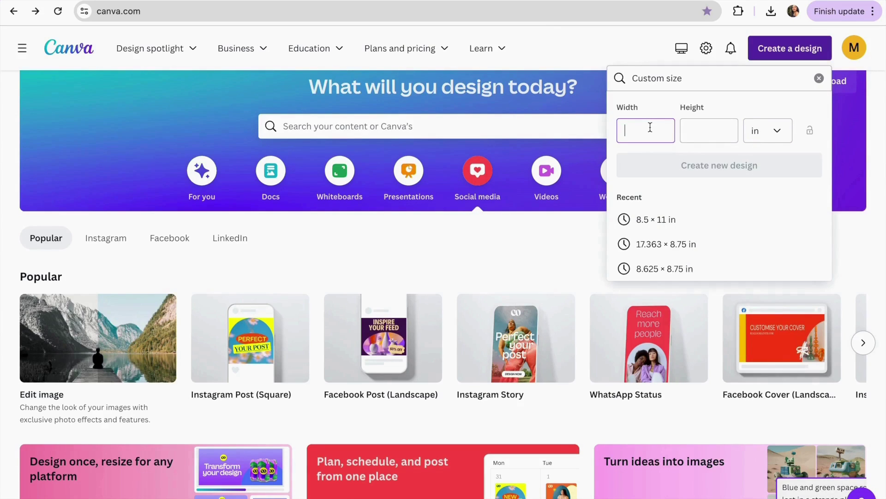
{"action": "type", "text": "8.5"}
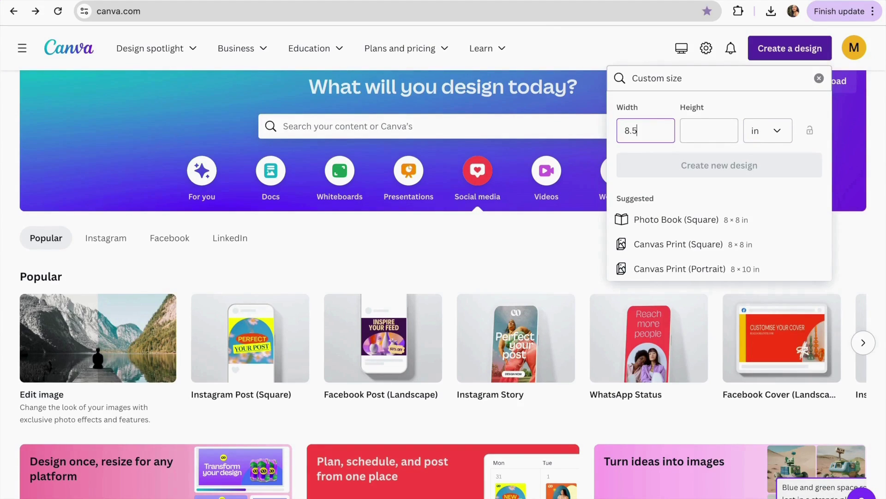
{"action": "left_click", "coordinate": [720, 132]}
{"action": "type", "text": "11"}
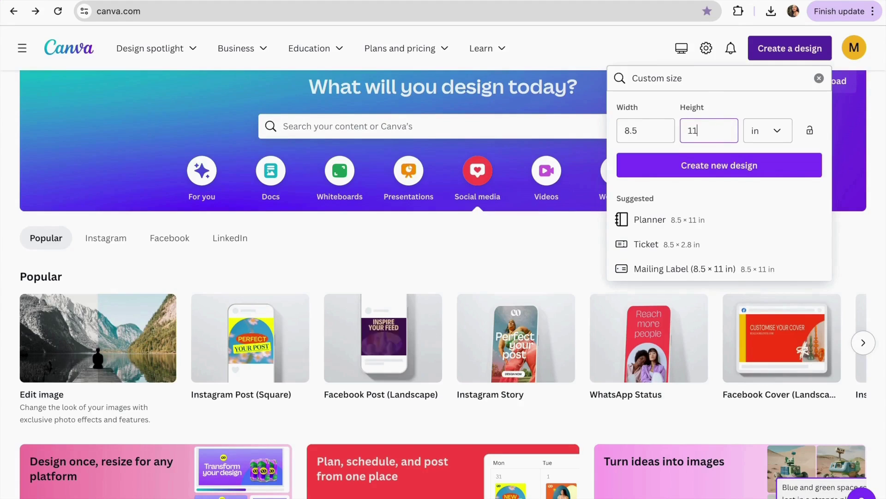
{"action": "left_click", "coordinate": [724, 170]}
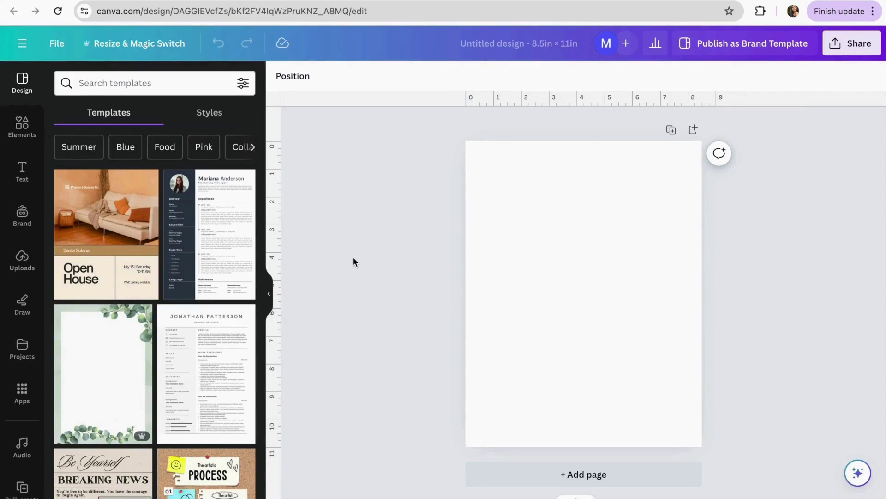
Step: Add a square shape and stretch it into a rectangle filling the page, with a narrow even margin on all sides
{"action": "left_click", "coordinate": [22, 124]}
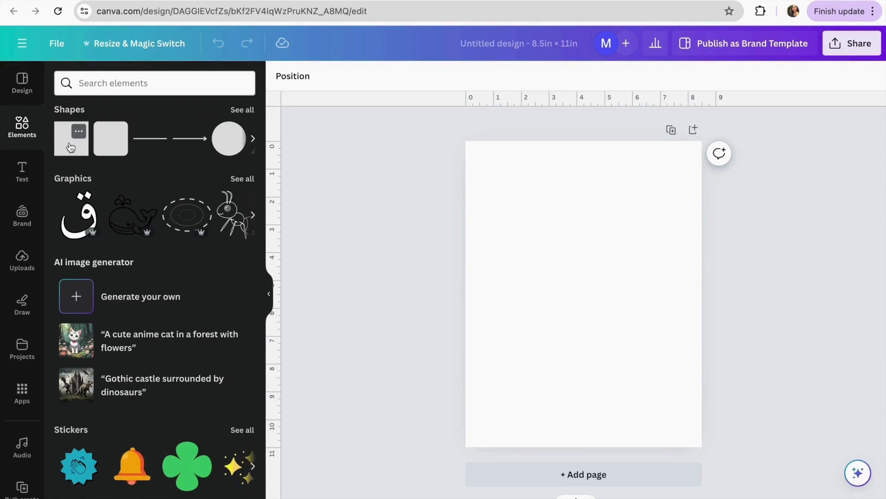
{"action": "left_click", "coordinate": [71, 148]}
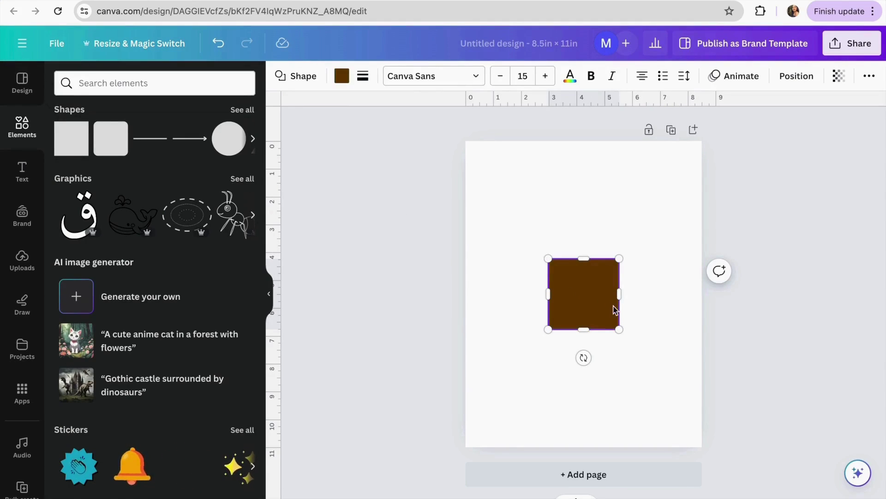
{"action": "left_click", "coordinate": [647, 234]}
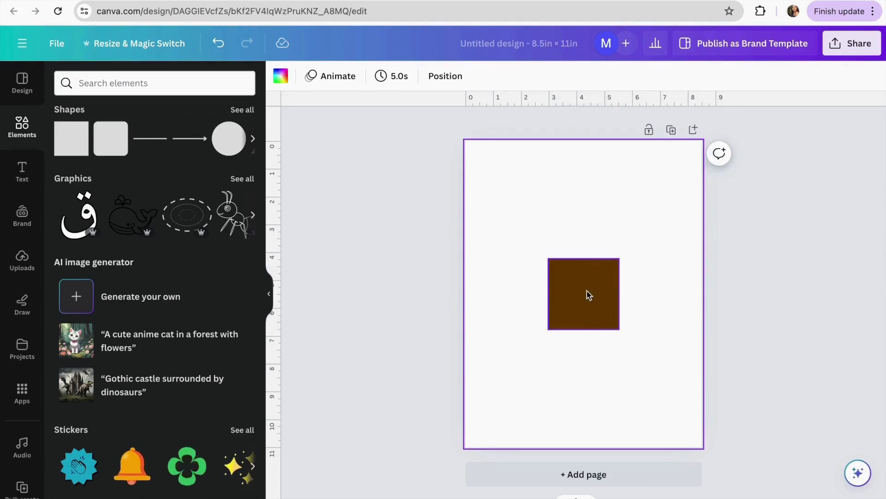
{"action": "left_click_drag", "start_coordinate": [590, 295], "coordinate": [516, 188]}
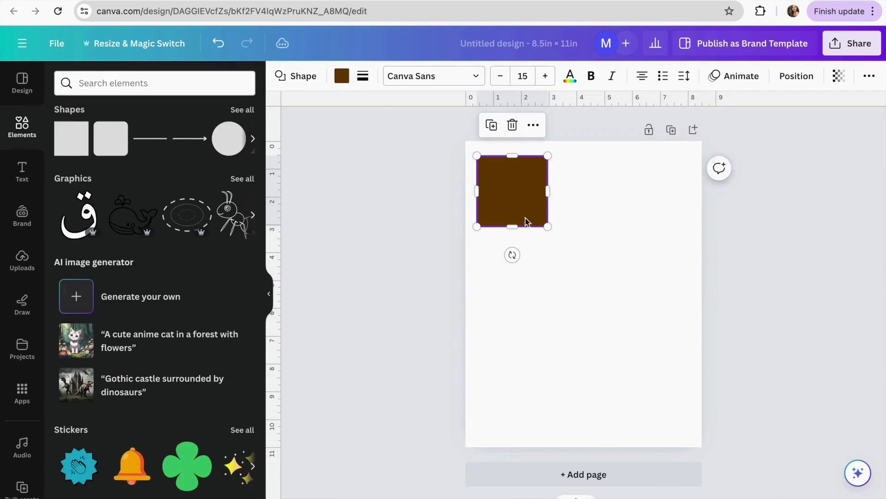
{"action": "left_click_drag", "start_coordinate": [512, 226], "coordinate": [520, 431]}
{"action": "left_click_drag", "start_coordinate": [548, 296], "coordinate": [694, 297]}
{"action": "left_click_drag", "start_coordinate": [584, 156], "coordinate": [587, 155]}
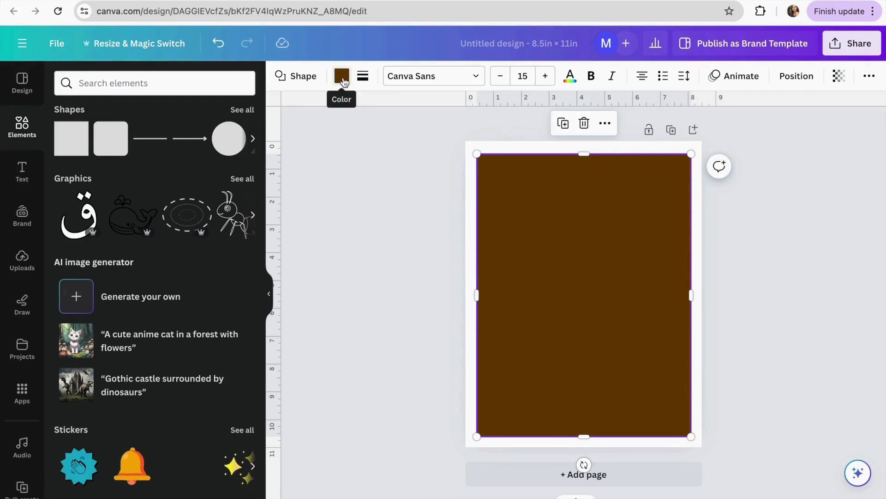
Step: Give the rectangle a transparent fill and a solid black border with a weight of 2
{"action": "left_click", "coordinate": [342, 79]}
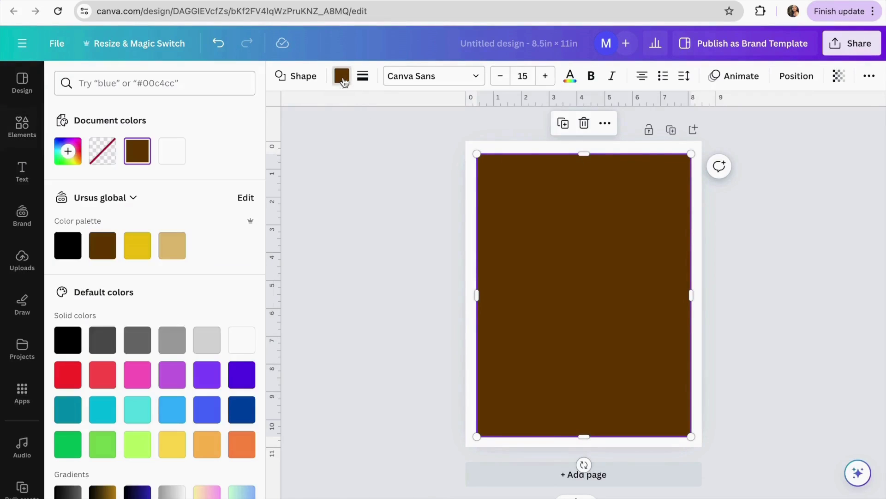
{"action": "left_click", "coordinate": [106, 151]}
{"action": "left_click", "coordinate": [363, 78]}
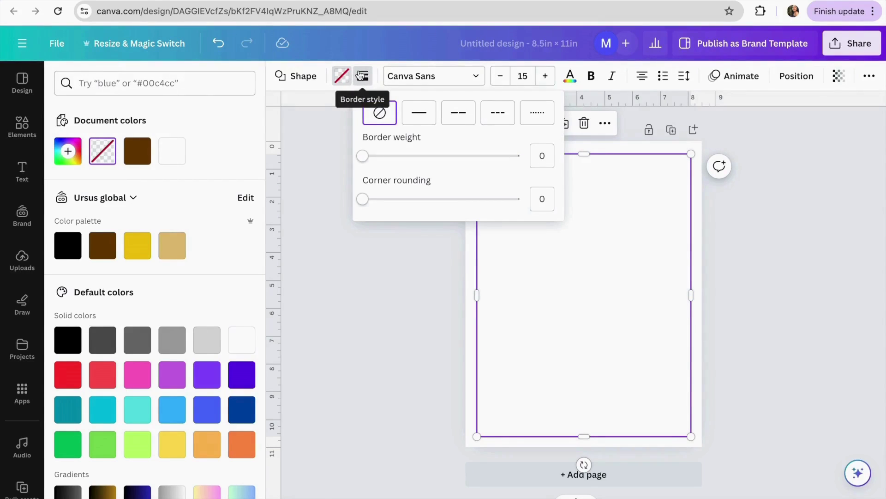
{"action": "left_click", "coordinate": [420, 114]}
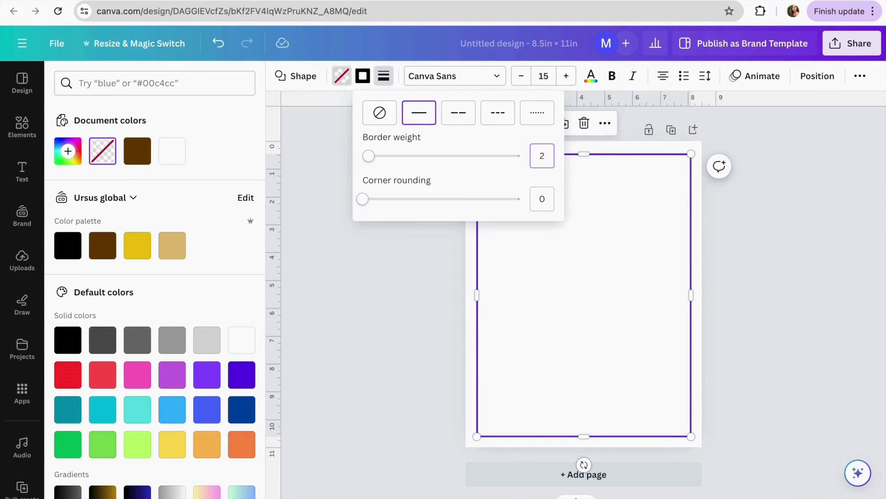
{"action": "key", "text": "Escape"}
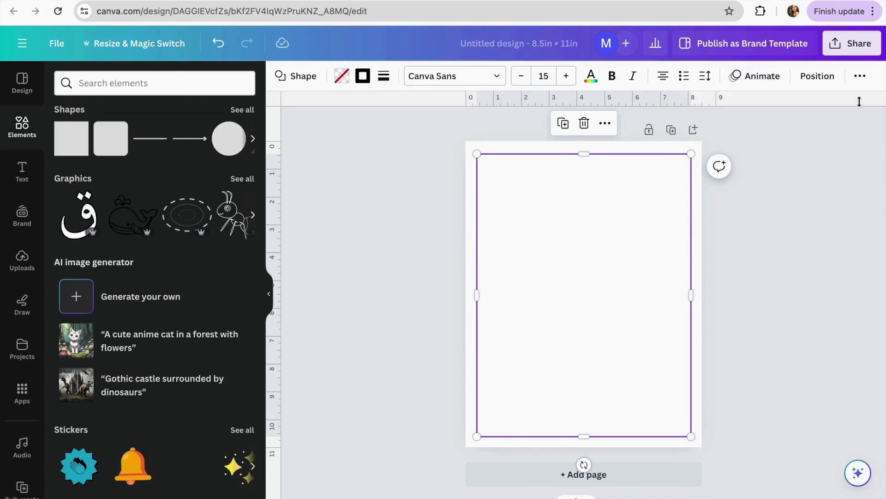
Step: Lock the border rectangle on the page and deselect it
{"action": "left_click", "coordinate": [861, 81]}
{"action": "left_click", "coordinate": [853, 106]}
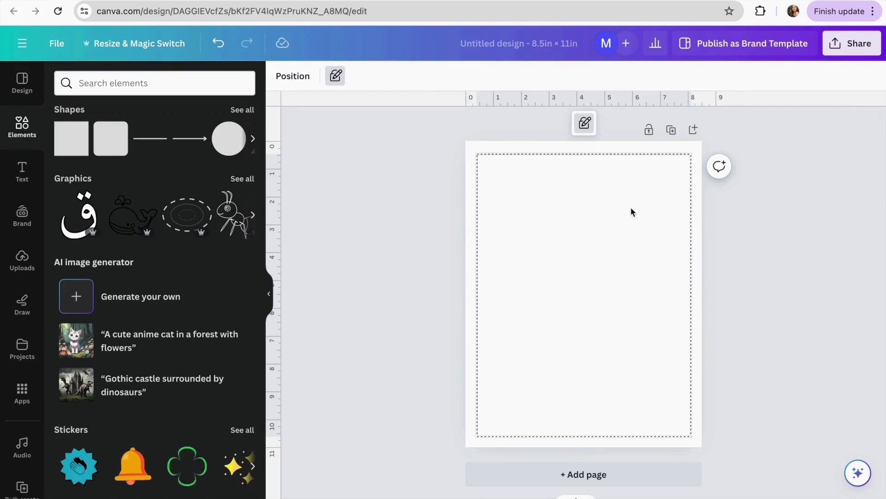
{"action": "left_click", "coordinate": [748, 291]}
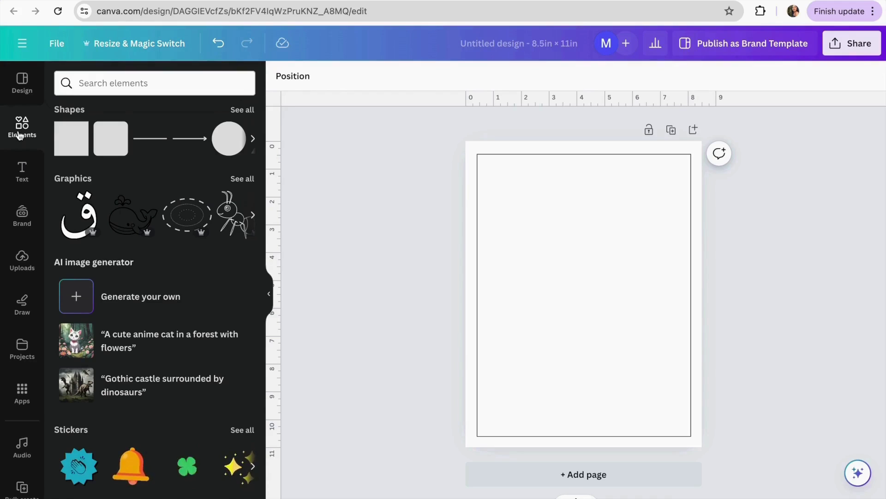
Step: Enter "black and white" as the start of an elements search
{"action": "left_click", "coordinate": [131, 85]}
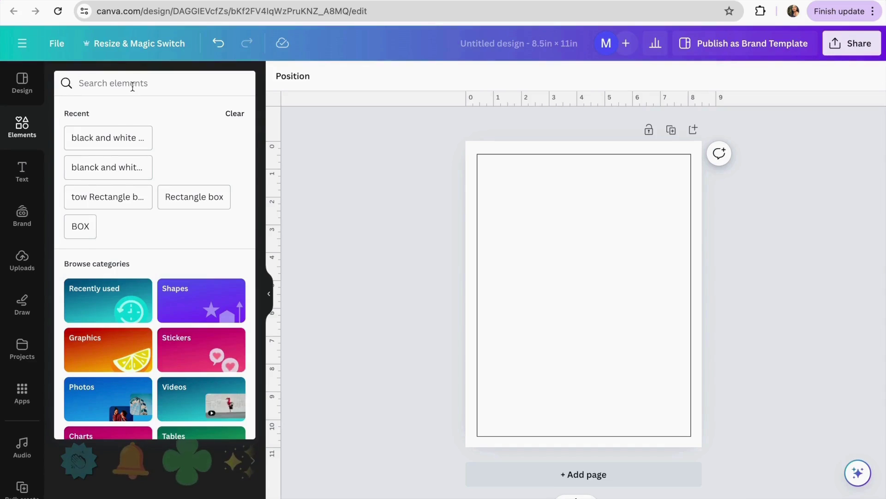
{"action": "type", "text": "black an"}
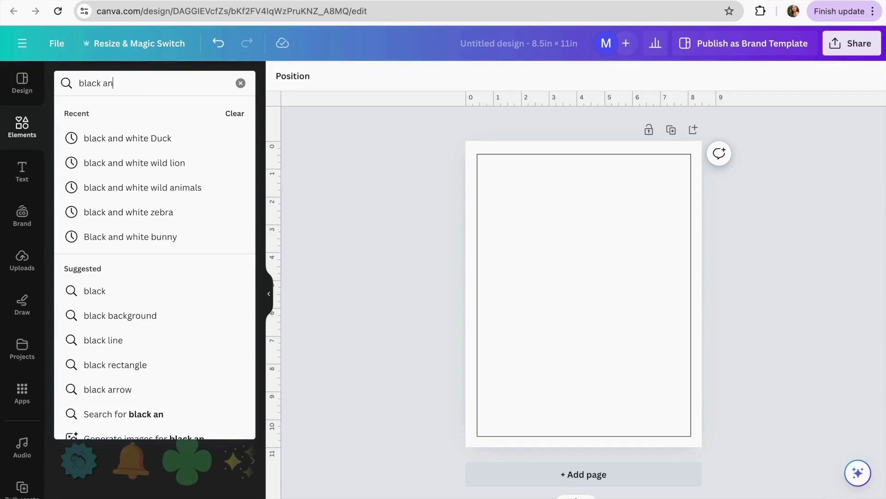
{"action": "type", "text": "d white"}
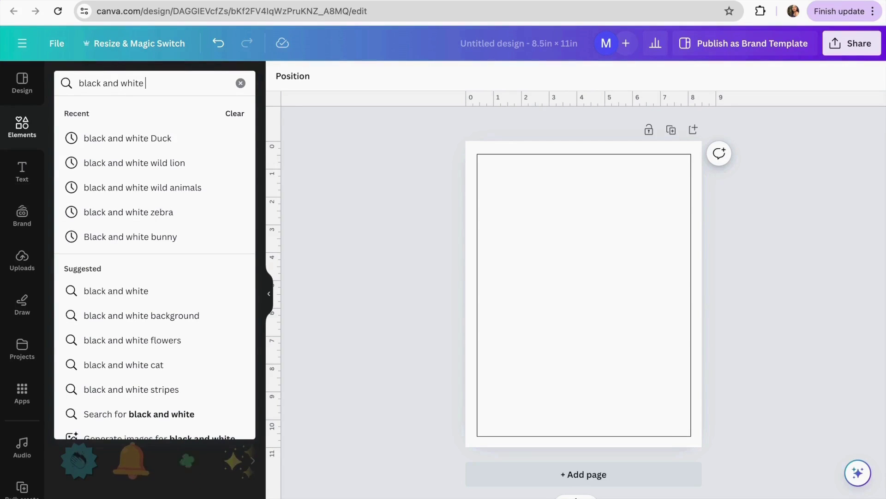
{"action": "key", "text": "Escape"}
Step: Switch to ChatGPT and copy the word "Cow" from the list of coloring book items
{"action": "key", "text": "ctrl+Tab"}
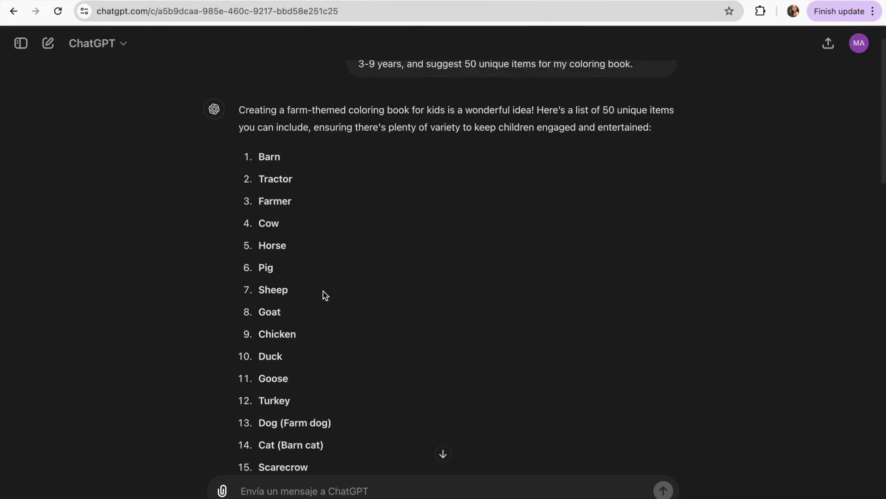
{"action": "scroll", "coordinate": [294, 208], "scroll_direction": "down", "scroll_amount": 1}
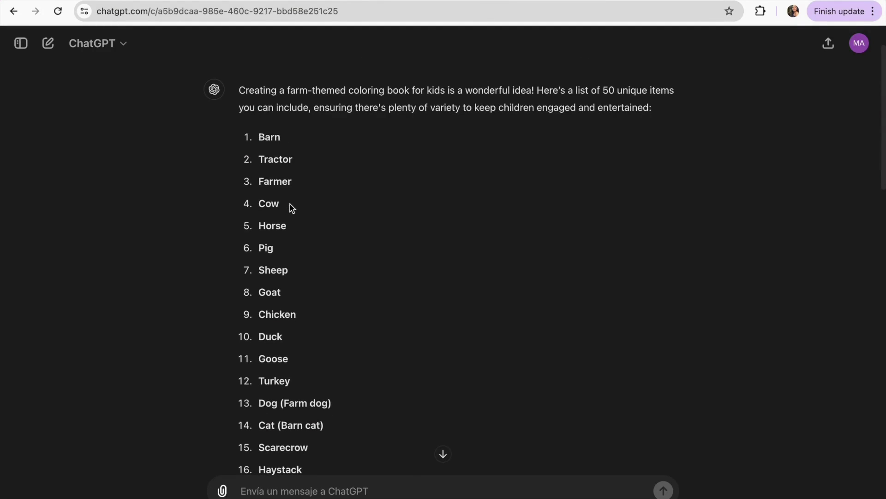
{"action": "left_click_drag", "start_coordinate": [291, 208], "coordinate": [257, 207]}
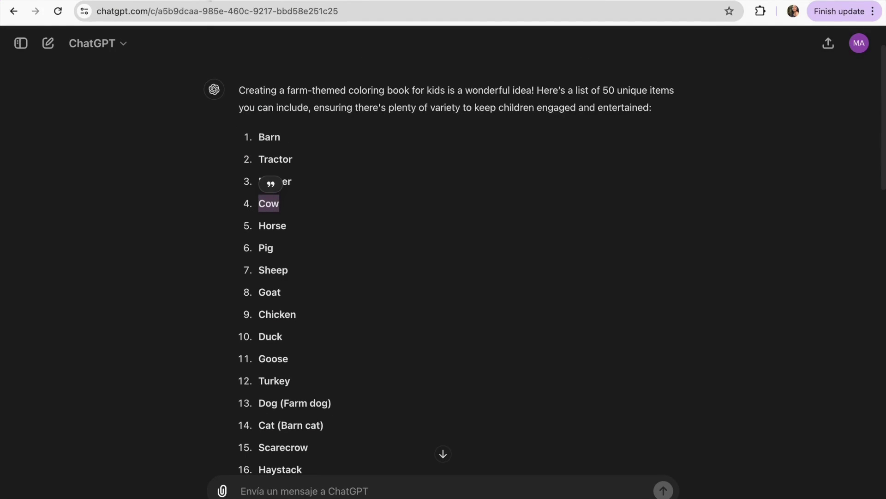
{"action": "key", "text": "ctrl+c"}
Step: Switch back to Canva, search the elements for "black and white Cow", and show only graphics
{"action": "key", "text": "ctrl+Tab"}
{"action": "left_click", "coordinate": [156, 77]}
{"action": "key", "text": "ctrl+v"}
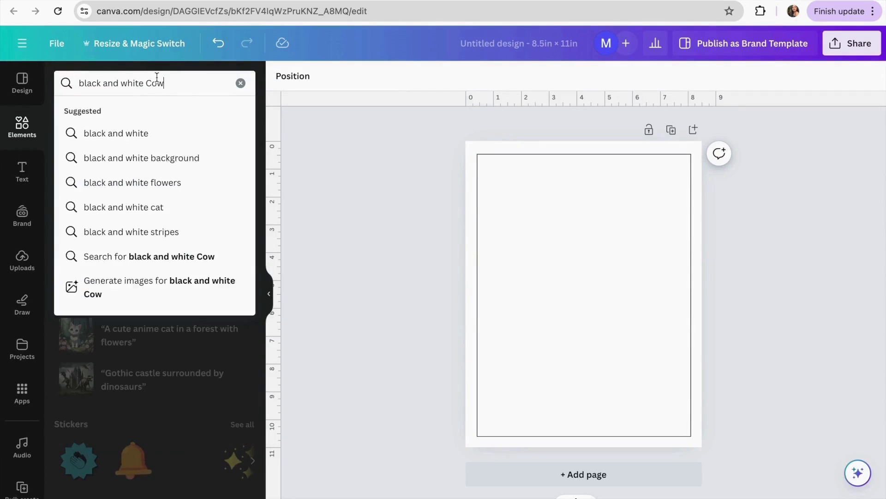
{"action": "key", "text": "Return"}
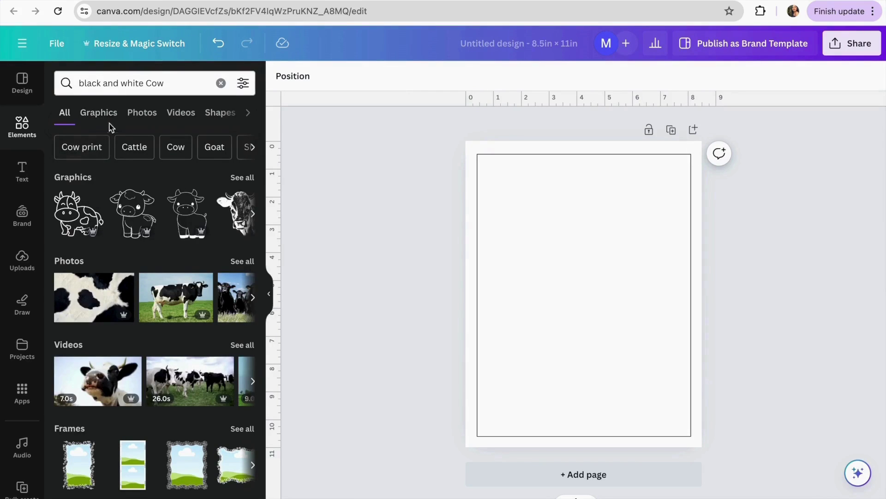
{"action": "left_click", "coordinate": [98, 113]}
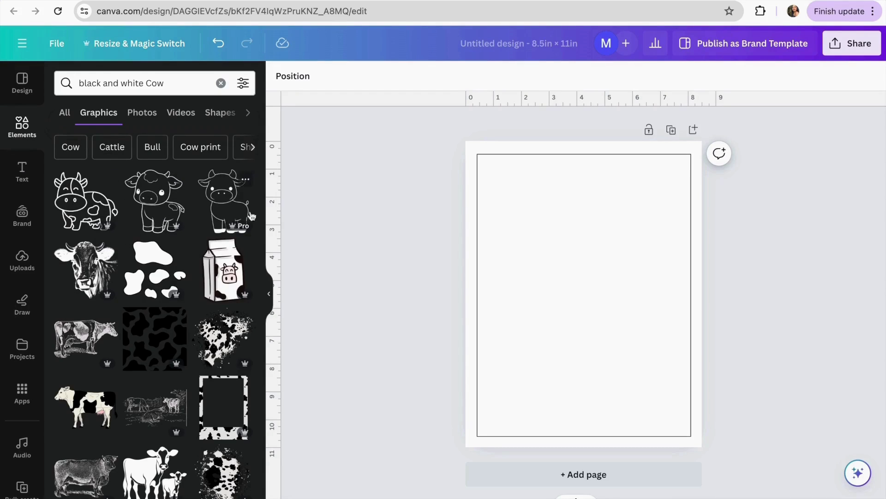
Step: Show more graphics like the standing baby cow outline and browse the recommendations for a suitable cow drawing
{"action": "left_click", "coordinate": [177, 181]}
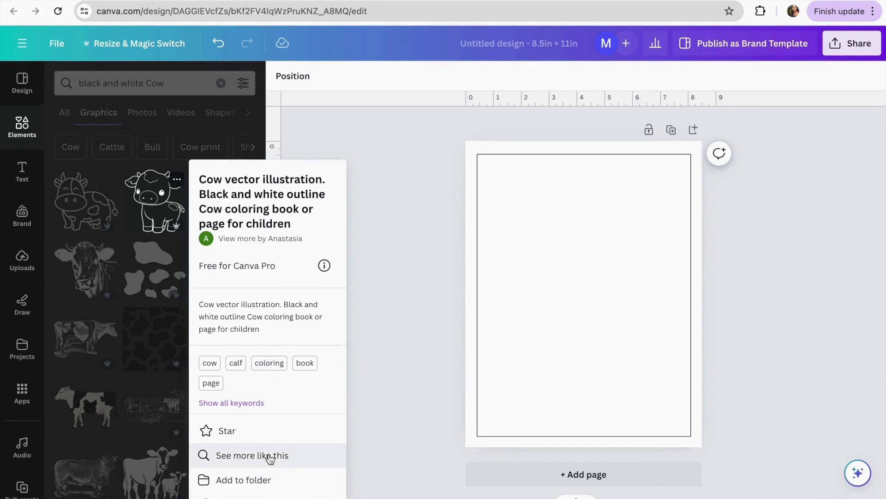
{"action": "left_click", "coordinate": [269, 455]}
{"action": "scroll", "coordinate": [197, 371], "scroll_direction": "down", "scroll_amount": 5}
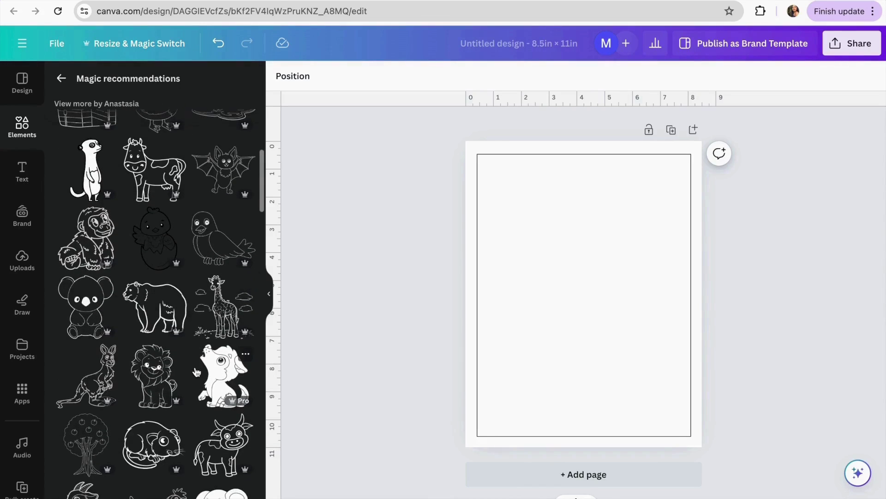
{"action": "scroll", "coordinate": [170, 267], "scroll_direction": "up", "scroll_amount": 5}
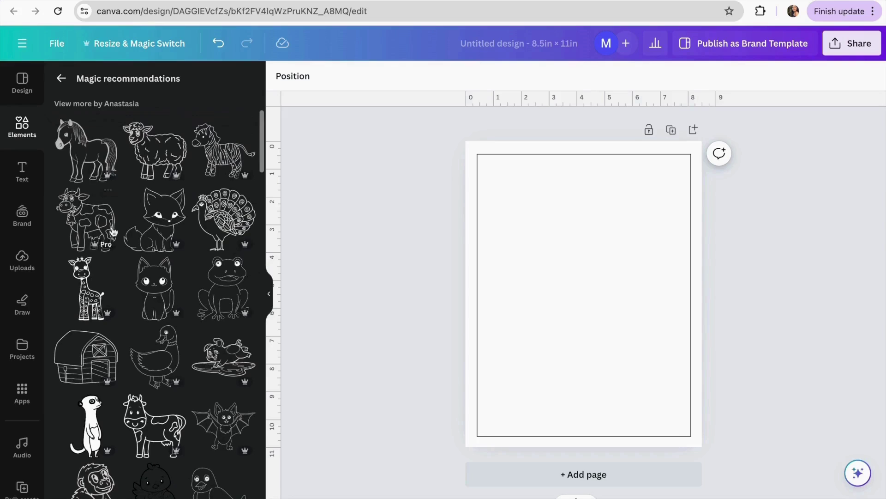
{"action": "scroll", "coordinate": [166, 323], "scroll_direction": "down", "scroll_amount": 5}
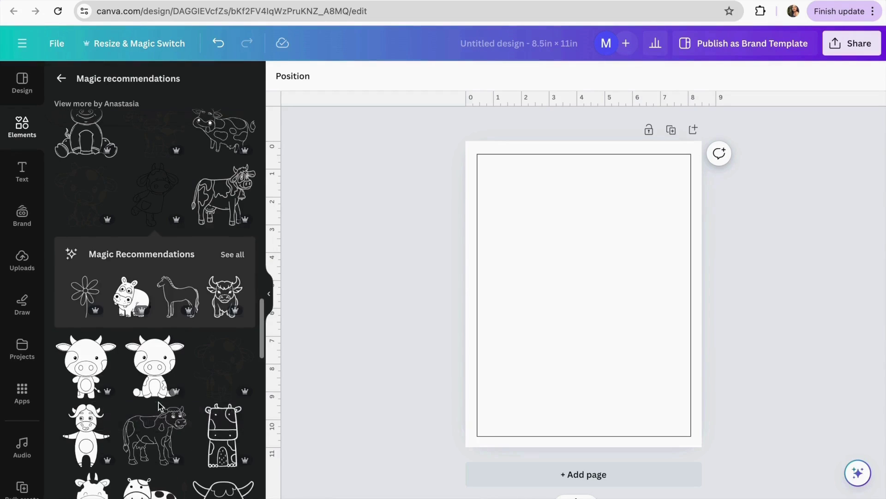
Step: Add the seated cow outline to the page, enlarge it to nearly the border's width, and center it within the border
{"action": "scroll", "coordinate": [157, 393], "scroll_direction": "down", "scroll_amount": 2}
{"action": "left_click", "coordinate": [143, 315]}
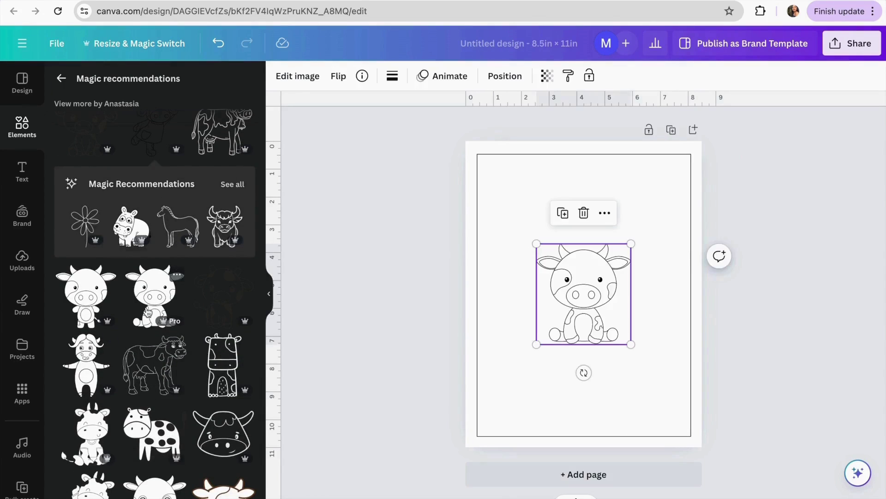
{"action": "left_click_drag", "start_coordinate": [535, 244], "coordinate": [498, 205]}
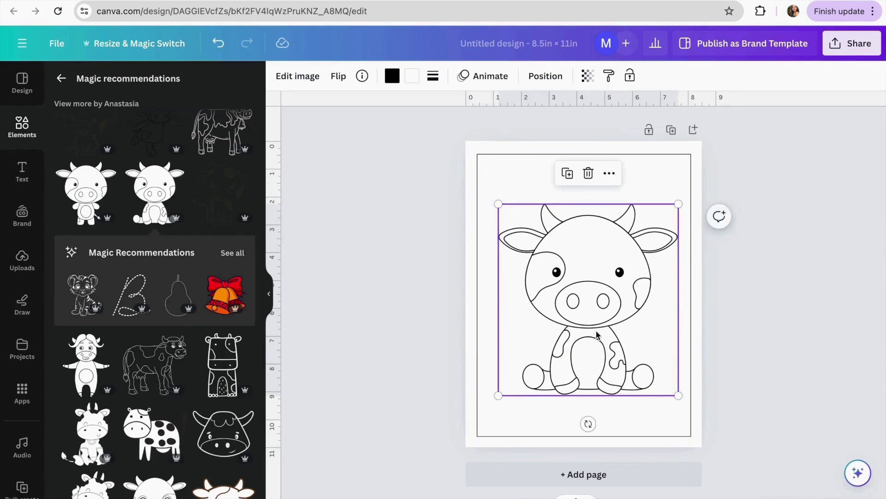
{"action": "mouse_move", "coordinate": [594, 326]}
{"action": "left_mouse_down"}
{"action": "mouse_move", "coordinate": [585, 336]}
{"action": "mouse_move", "coordinate": [586, 317]}
{"action": "mouse_move", "coordinate": [587, 342]}
{"action": "left_mouse_up"}
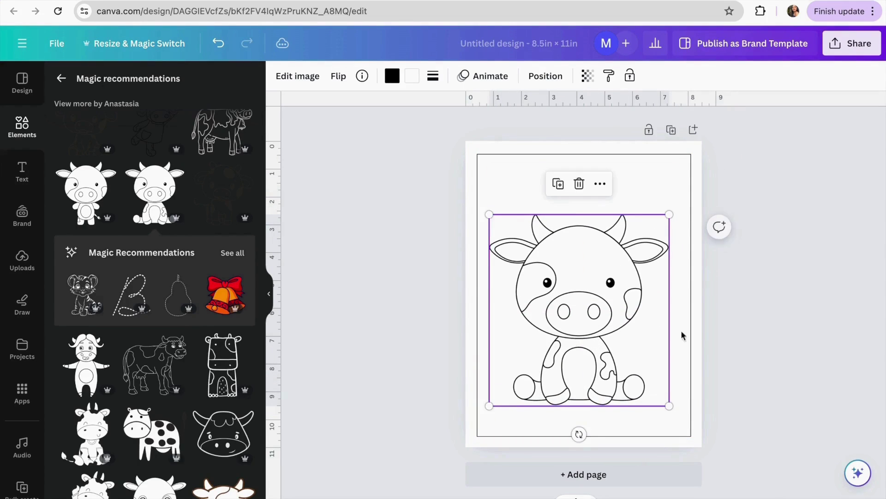
{"action": "left_click_drag", "start_coordinate": [598, 310], "coordinate": [604, 310]}
{"action": "left_click", "coordinate": [713, 317]}
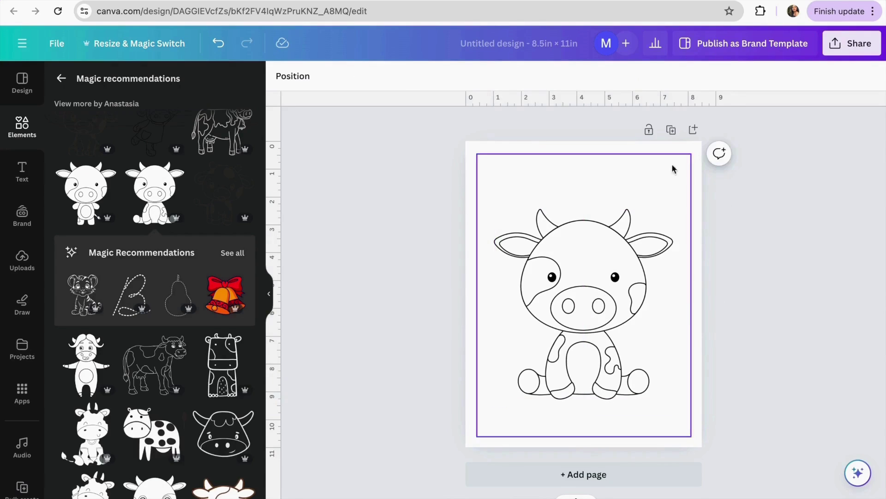
Step: Duplicate the empty bordered page 2
{"action": "scroll", "coordinate": [671, 193], "scroll_direction": "down", "scroll_amount": 4}
{"action": "scroll", "coordinate": [671, 193], "scroll_direction": "up", "scroll_amount": 3}
{"action": "scroll", "coordinate": [671, 194], "scroll_direction": "down", "scroll_amount": 1}
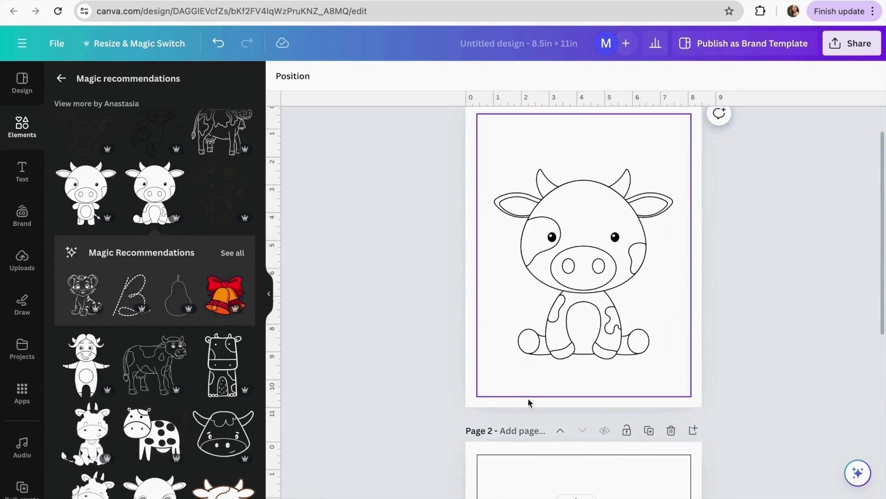
{"action": "scroll", "coordinate": [564, 454], "scroll_direction": "down", "scroll_amount": 4}
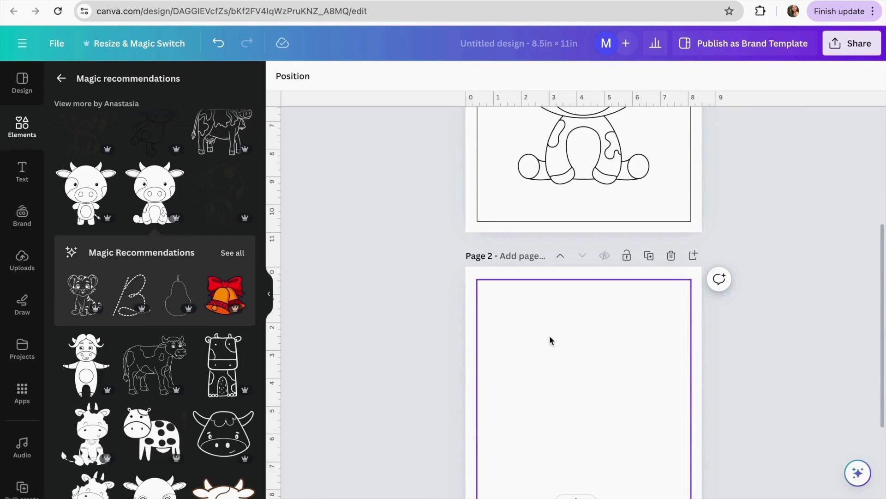
{"action": "scroll", "coordinate": [550, 340], "scroll_direction": "down", "scroll_amount": 3}
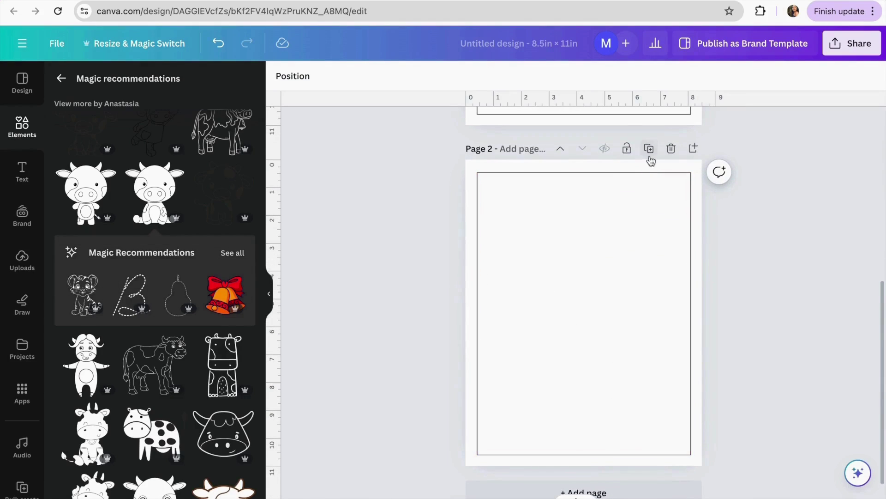
{"action": "left_click", "coordinate": [649, 150]}
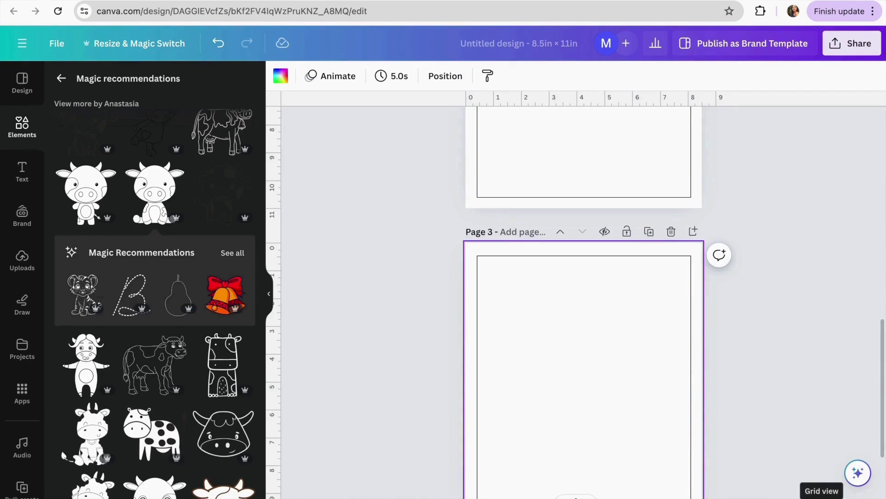
Step: In grid view, duplicate the last bordered page until there are five pages, and return to the normal page view
{"action": "left_click", "coordinate": [857, 470]}
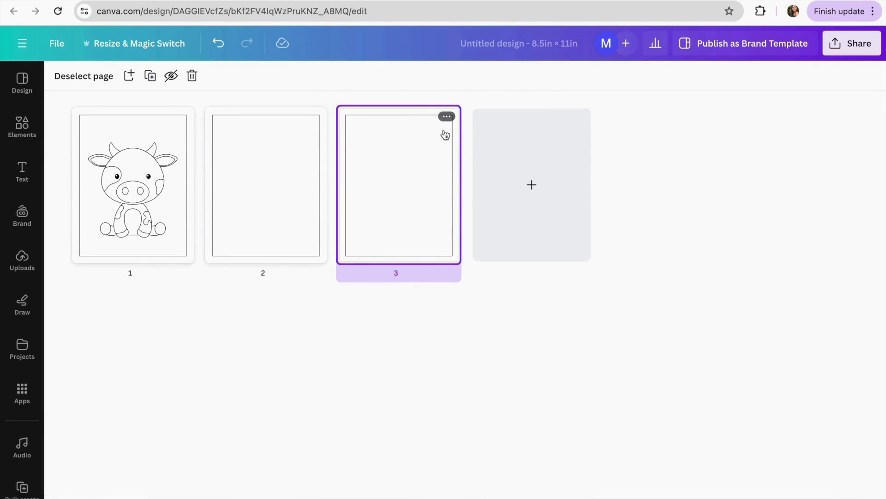
{"action": "left_click", "coordinate": [447, 117]}
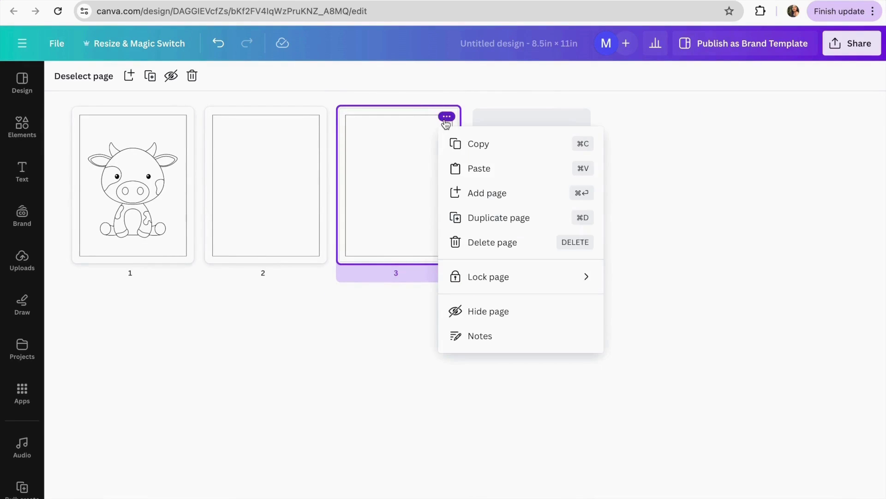
{"action": "left_click", "coordinate": [486, 225]}
{"action": "key", "text": "super+d"}
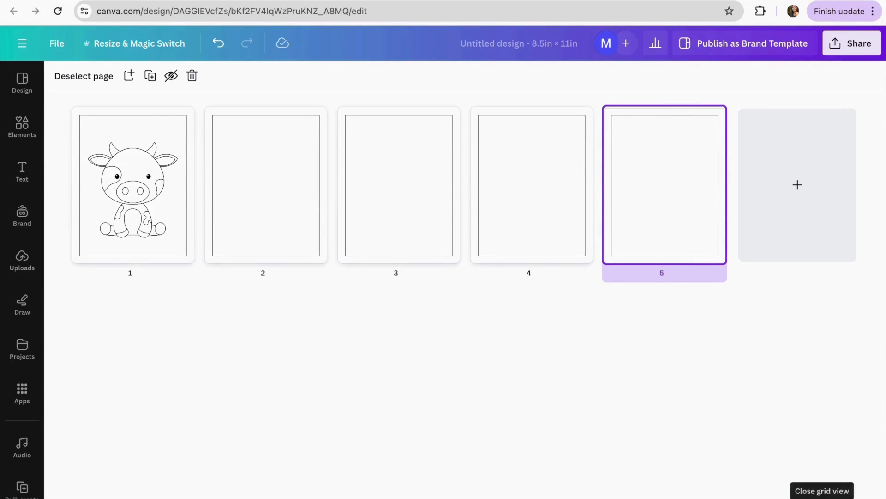
{"action": "left_click", "coordinate": [822, 496]}
{"action": "scroll", "coordinate": [621, 214], "scroll_direction": "up", "scroll_amount": 15}
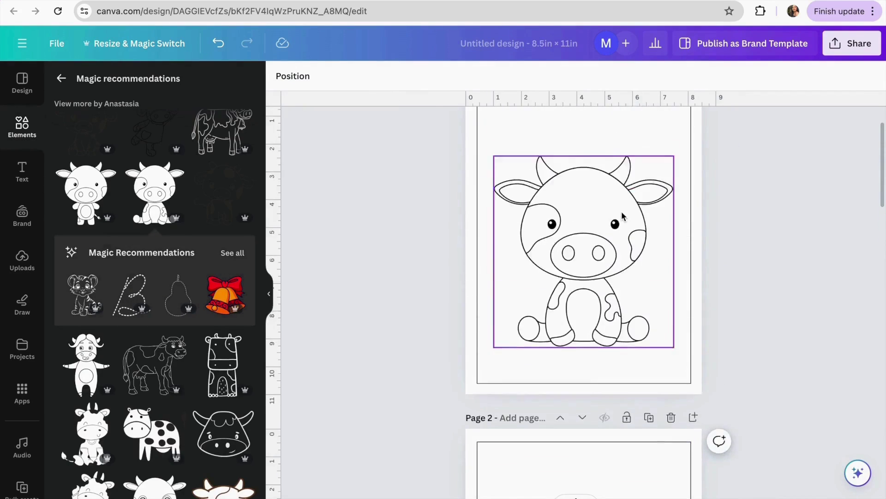
{"action": "scroll", "coordinate": [622, 216], "scroll_direction": "down", "scroll_amount": 2}
{"action": "scroll", "coordinate": [622, 216], "scroll_direction": "down", "scroll_amount": 4}
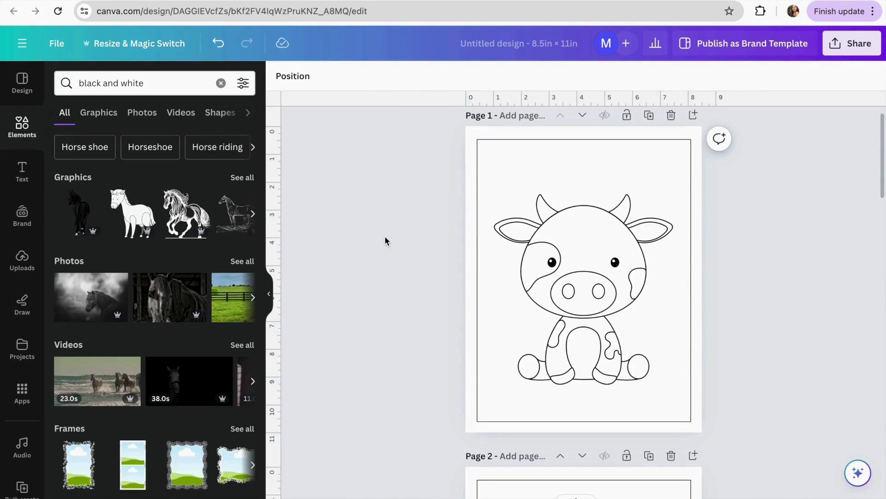
Step: Switch to ChatGPT and copy the word "Duck" from the list of coloring book items
{"action": "left_click", "coordinate": [159, 85]}
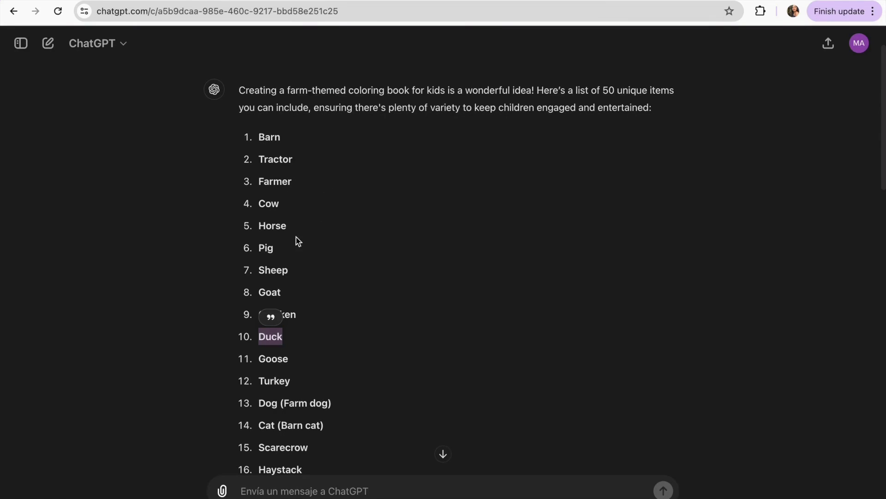
{"action": "left_click", "coordinate": [290, 227]}
{"action": "left_click_drag", "start_coordinate": [292, 335], "coordinate": [261, 331]}
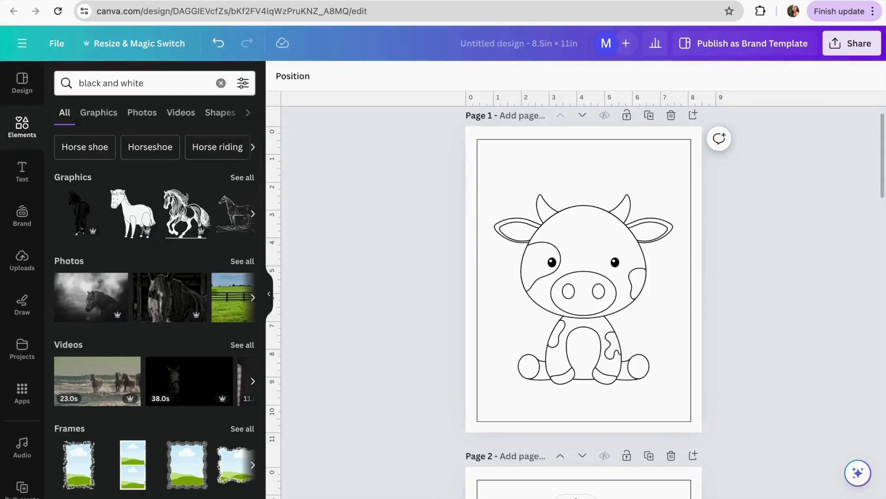
Step: Switch back to Canva, search the elements for "black and white Duck", and show only graphics
{"action": "left_click", "coordinate": [177, 83]}
{"action": "key", "text": "ctrl+v"}
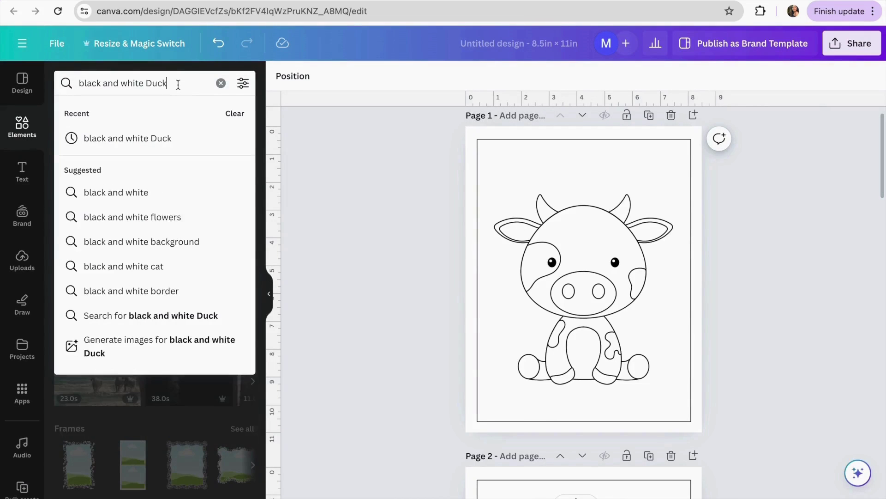
{"action": "key", "text": "Return"}
{"action": "left_click", "coordinate": [102, 113]}
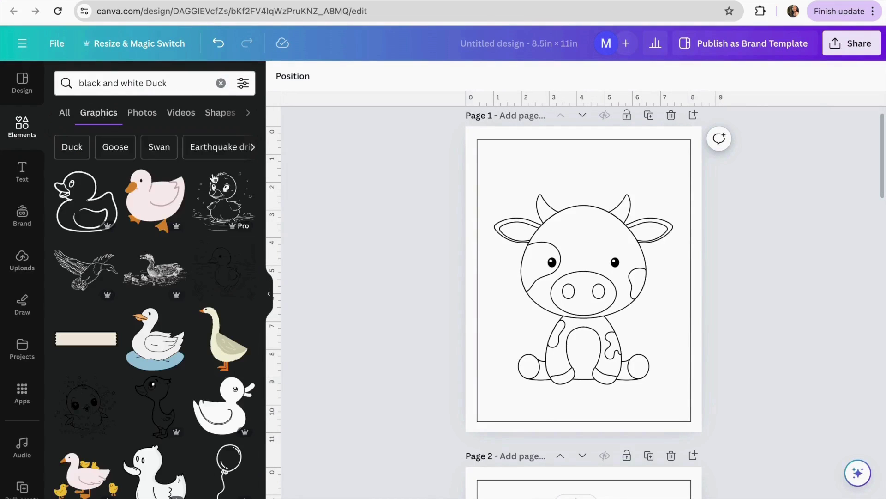
Step: Add the outlined rubber duck graphic to page 2, enlarge it to nearly the border's width, and center it within the border
{"action": "scroll", "coordinate": [440, 318], "scroll_direction": "down", "scroll_amount": 1}
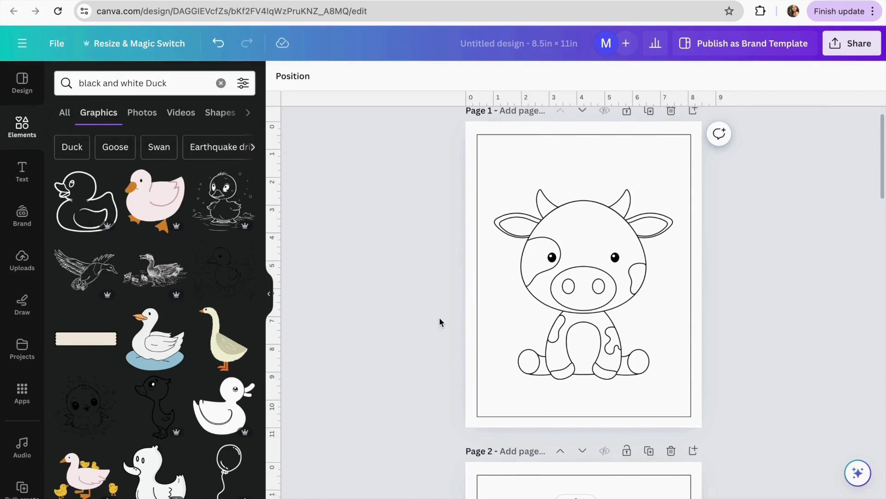
{"action": "scroll", "coordinate": [439, 316], "scroll_direction": "down", "scroll_amount": 7}
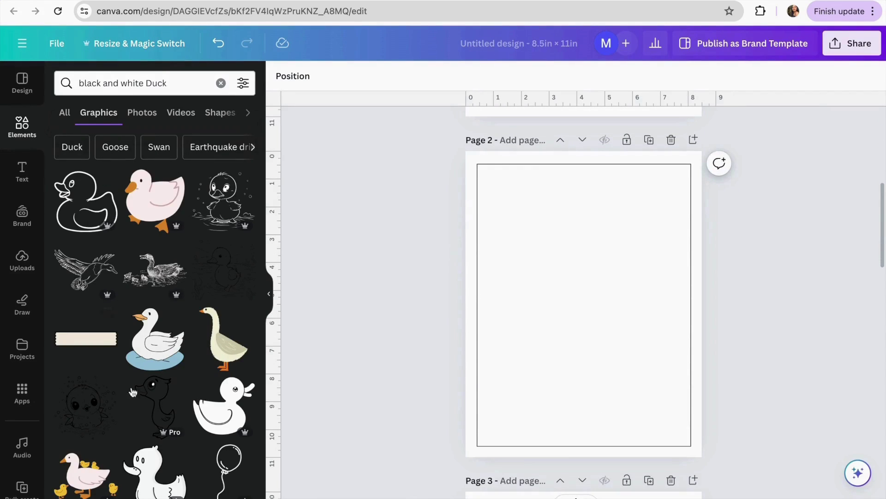
{"action": "left_click", "coordinate": [224, 404]}
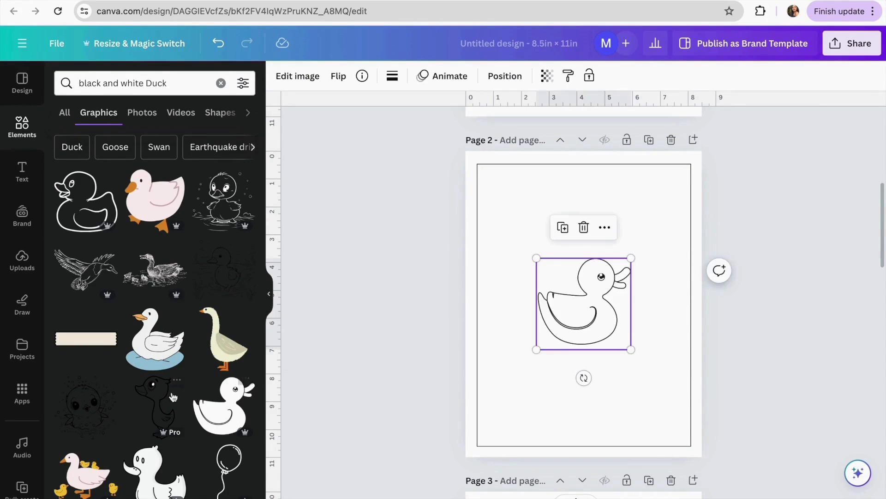
{"action": "left_click_drag", "start_coordinate": [536, 258], "coordinate": [443, 168]}
{"action": "left_click_drag", "start_coordinate": [577, 257], "coordinate": [625, 297]}
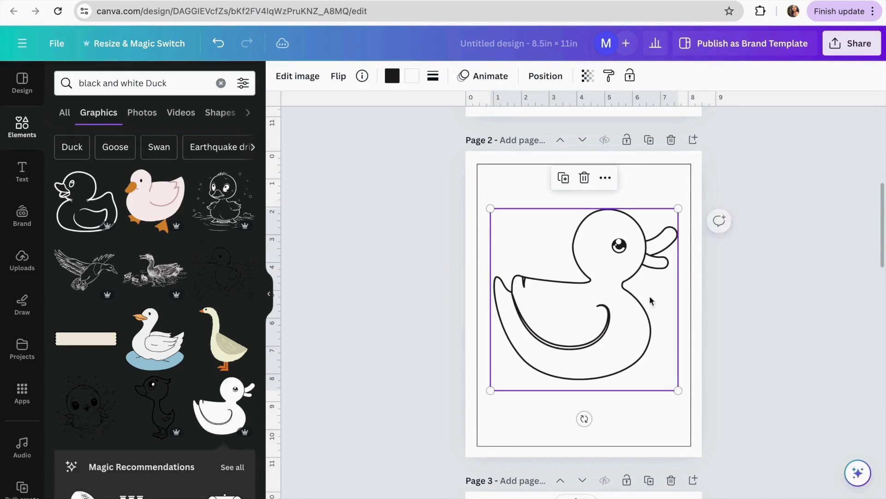
Step: Search the apps for "ai image" and open the AI Image Gen app
{"action": "scroll", "coordinate": [410, 319], "scroll_direction": "down", "scroll_amount": 6}
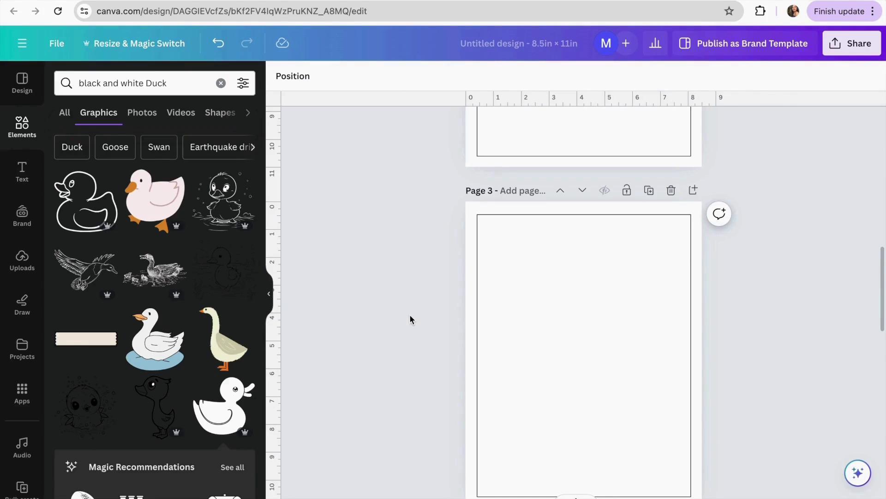
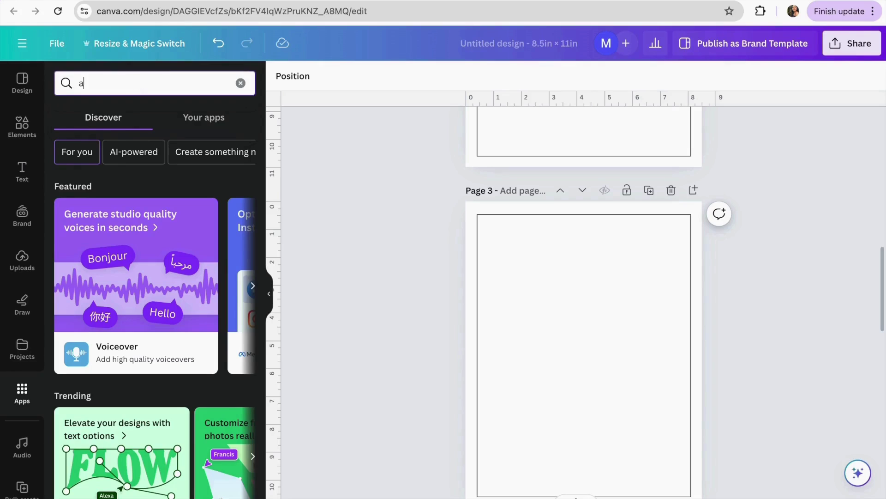
{"action": "type", "text": "ima"}
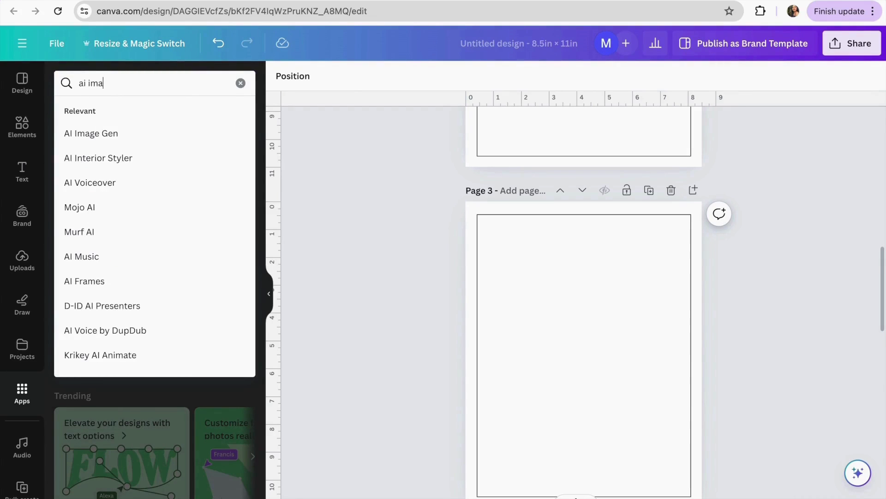
{"action": "type", "text": "ge"}
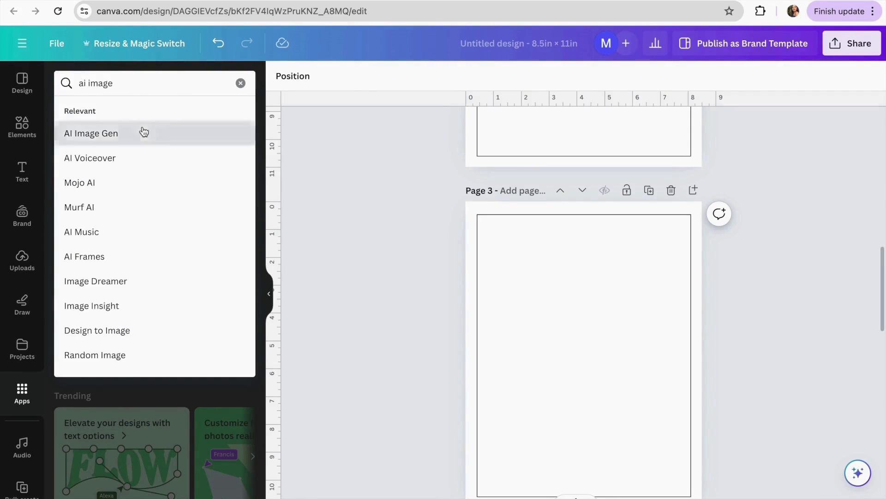
{"action": "left_click", "coordinate": [143, 133]}
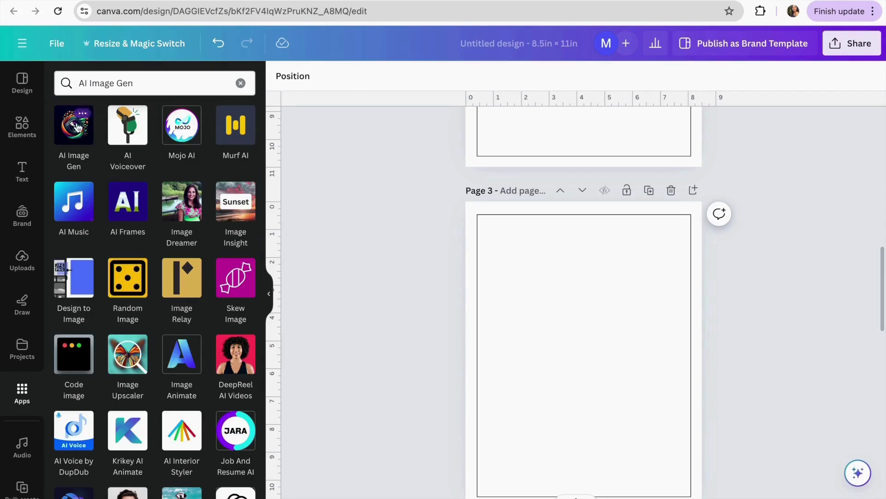
{"action": "left_click", "coordinate": [78, 145]}
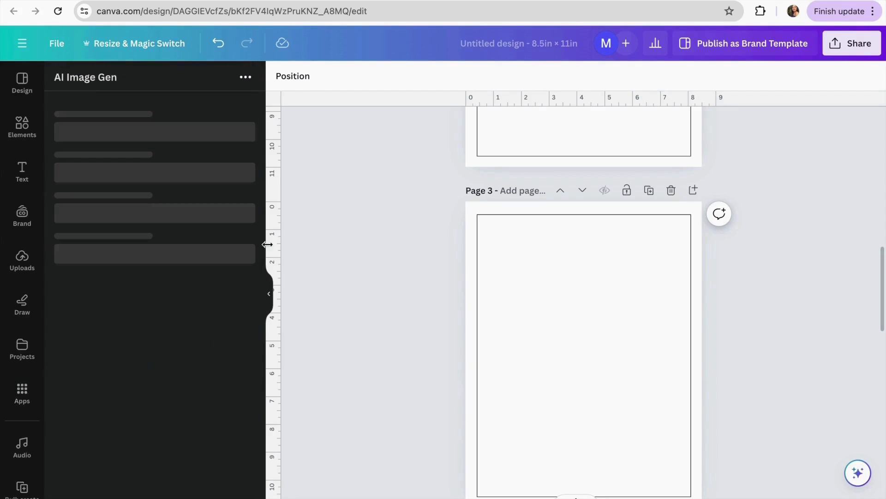
{"action": "scroll", "coordinate": [510, 326], "scroll_direction": "down", "scroll_amount": 2}
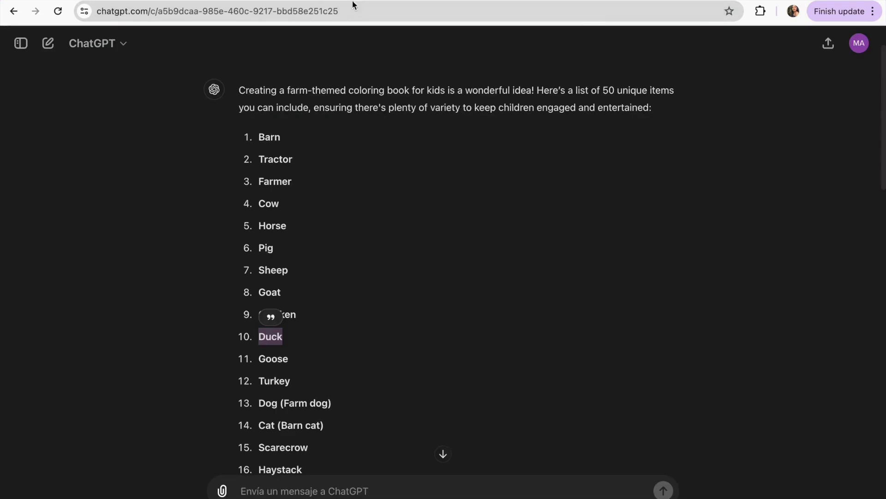
Step: Switch to ChatGPT and copy another animal name from the coloring book list for the image prompt
{"action": "scroll", "coordinate": [329, 240], "scroll_direction": "down", "scroll_amount": 3}
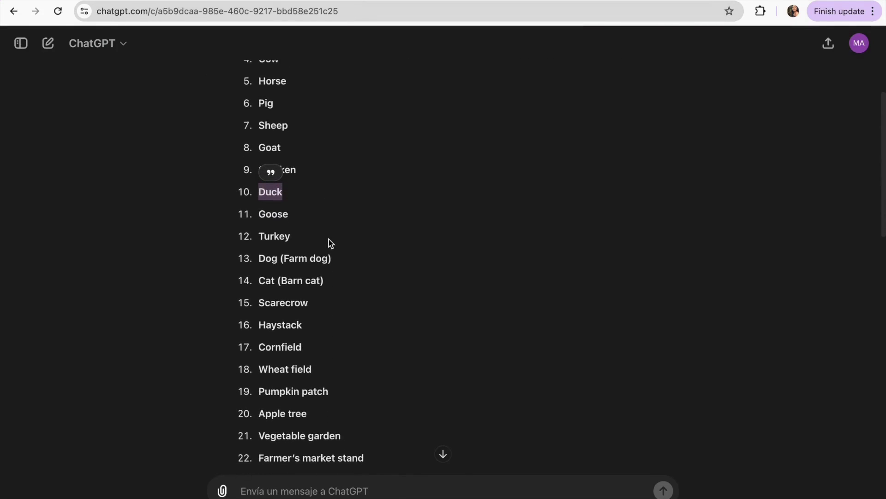
{"action": "scroll", "coordinate": [326, 303], "scroll_direction": "down", "scroll_amount": 1}
{"action": "scroll", "coordinate": [327, 303], "scroll_direction": "up", "scroll_amount": 3}
{"action": "left_click", "coordinate": [307, 203]}
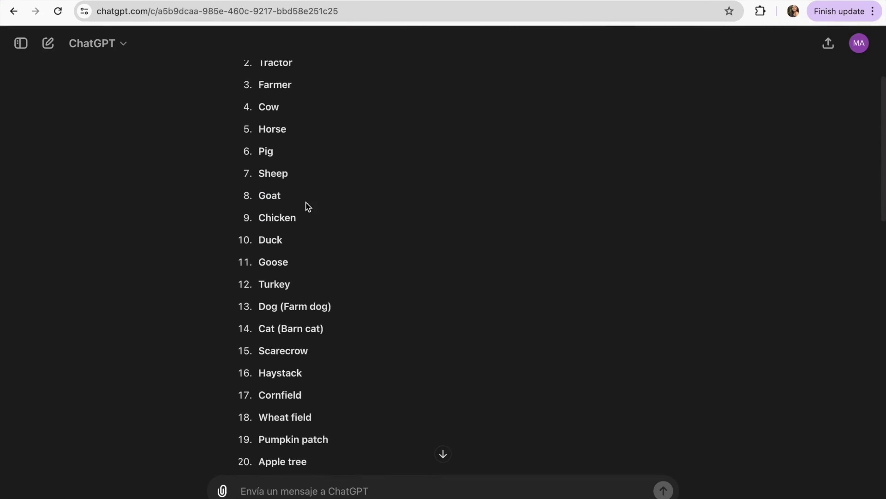
{"action": "scroll", "coordinate": [302, 145], "scroll_direction": "down", "scroll_amount": 1}
{"action": "left_click_drag", "start_coordinate": [302, 145], "coordinate": [260, 147]}
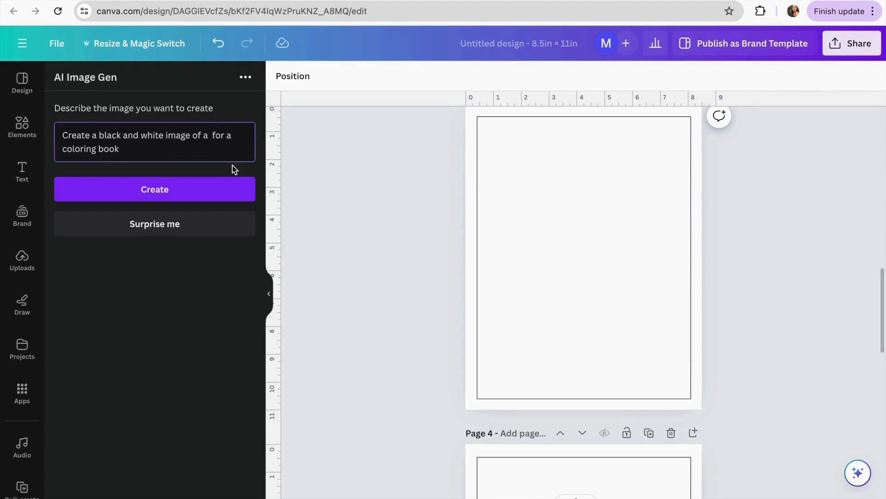
Step: Insert "Sheep" into the black and white coloring book prompt and create the AI image
{"action": "type", "text": "Sheep"}
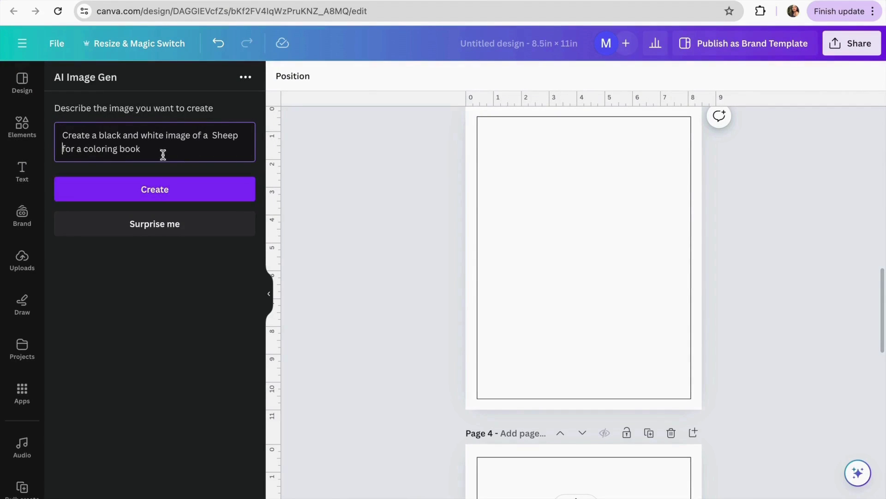
{"action": "left_click", "coordinate": [170, 190]}
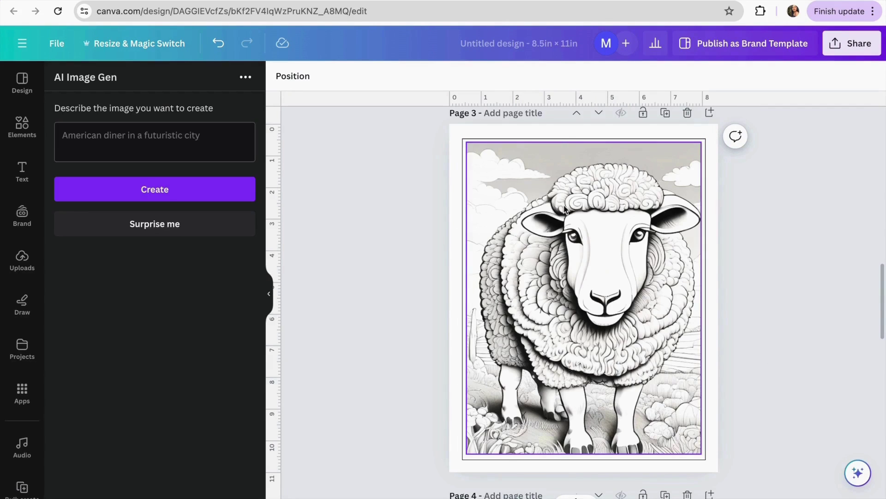
Step: Stretch the sheep image on page 3 outward so it fills the whole border, and deselect it
{"action": "left_click", "coordinate": [539, 313]}
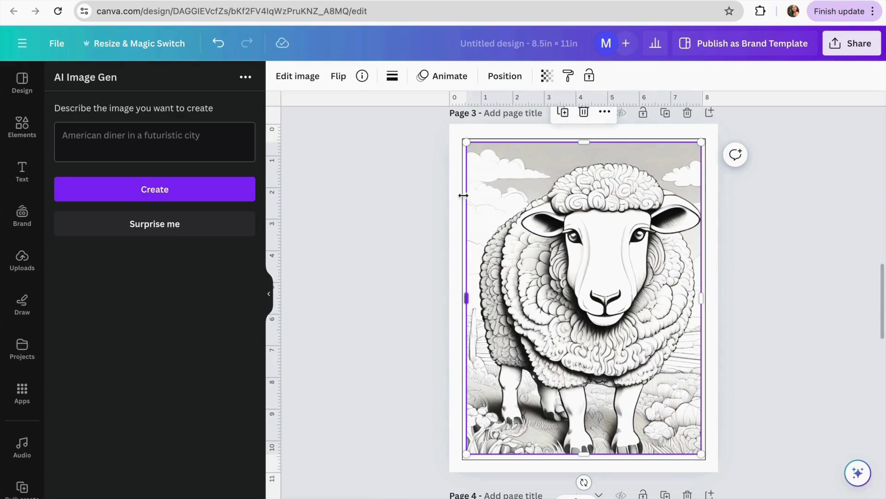
{"action": "left_click_drag", "start_coordinate": [467, 144], "coordinate": [463, 138]}
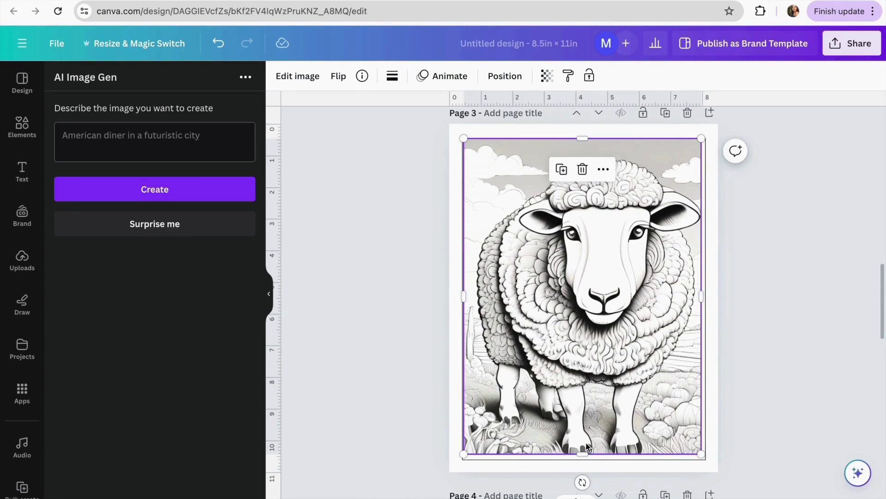
{"action": "left_click_drag", "start_coordinate": [583, 453], "coordinate": [583, 455]}
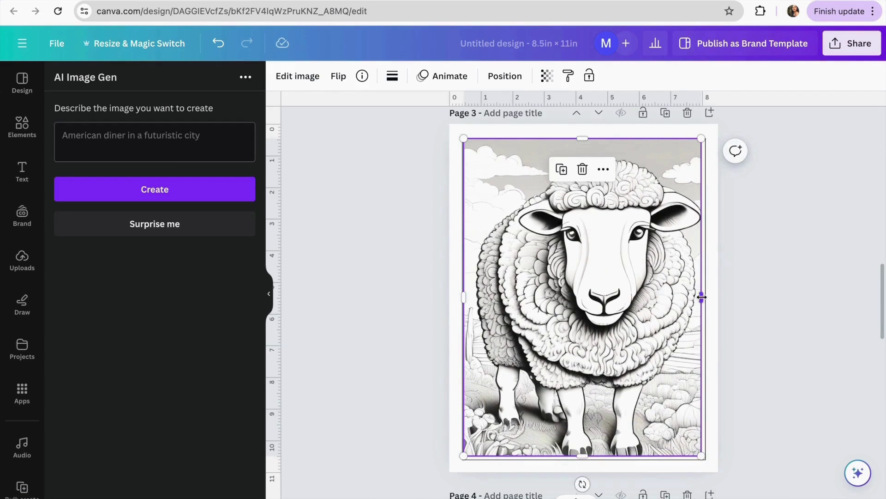
{"action": "left_click_drag", "start_coordinate": [701, 298], "coordinate": [704, 298]}
{"action": "left_click", "coordinate": [804, 240]}
Step: Go to page 4, search the apps for "magic media", and open the Magic Media app
{"action": "scroll", "coordinate": [803, 241], "scroll_direction": "down", "scroll_amount": 3}
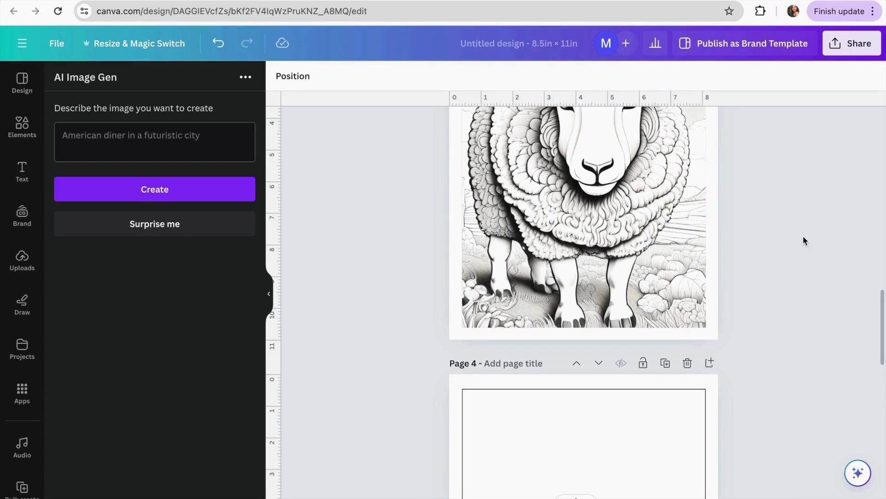
{"action": "scroll", "coordinate": [781, 287], "scroll_direction": "down", "scroll_amount": 5}
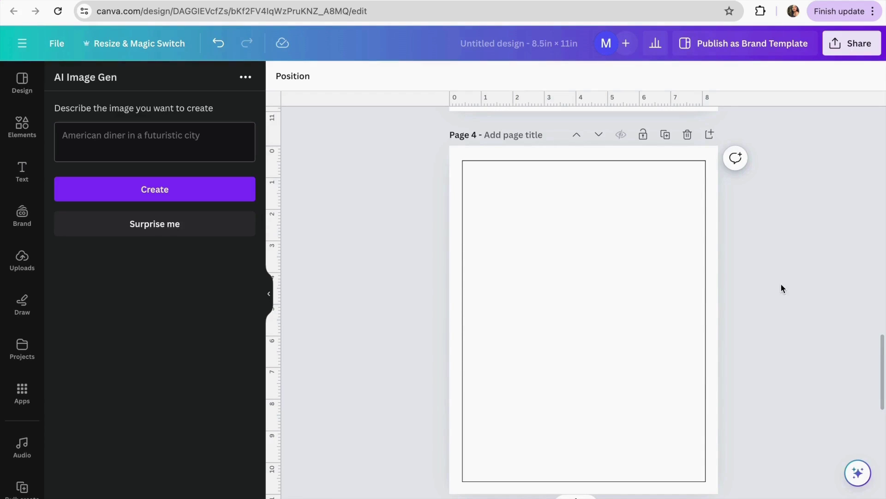
{"action": "left_click", "coordinate": [21, 126]}
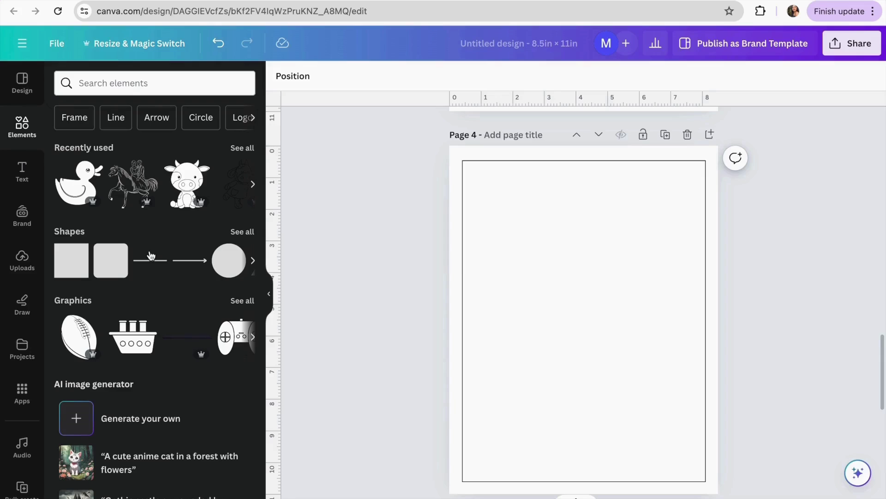
{"action": "left_click", "coordinate": [21, 392]}
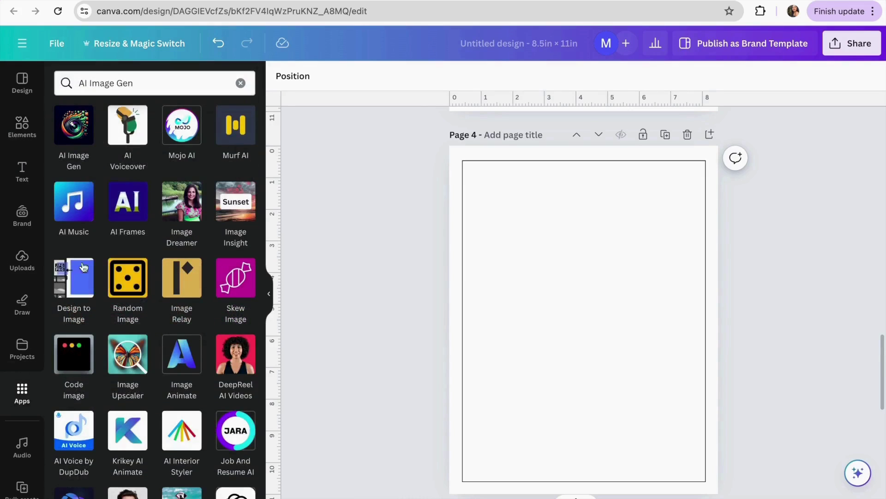
{"action": "left_click", "coordinate": [240, 83]}
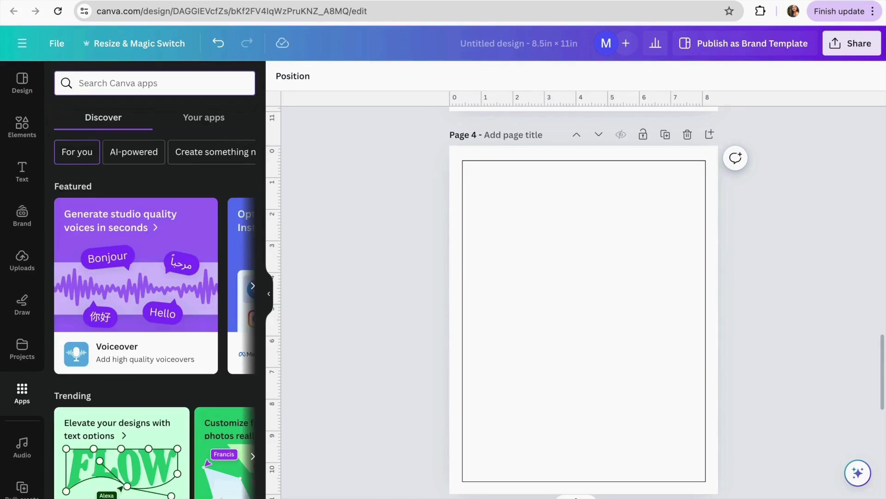
{"action": "type", "text": "magic medi"}
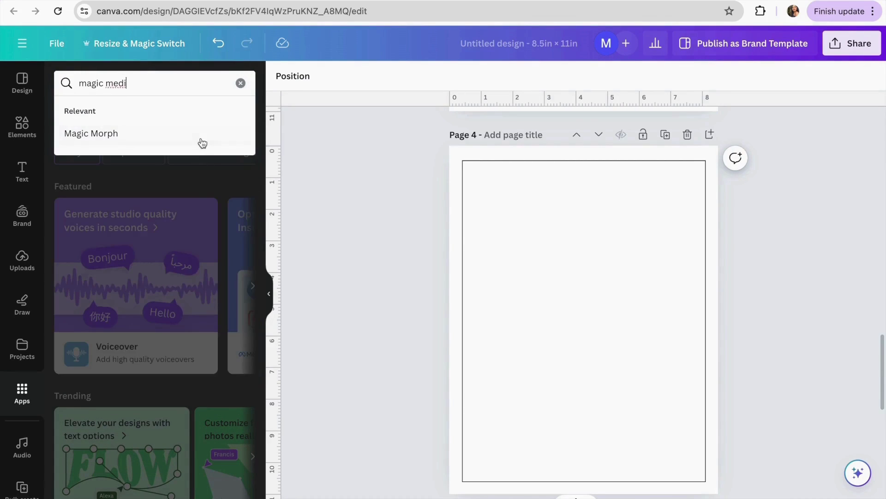
{"action": "type", "text": "a"}
{"action": "key", "text": "Return"}
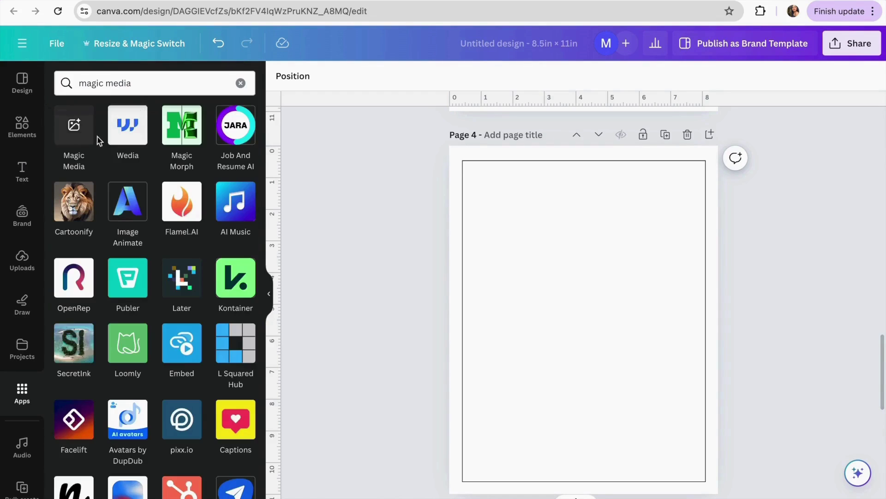
{"action": "left_click", "coordinate": [75, 127]}
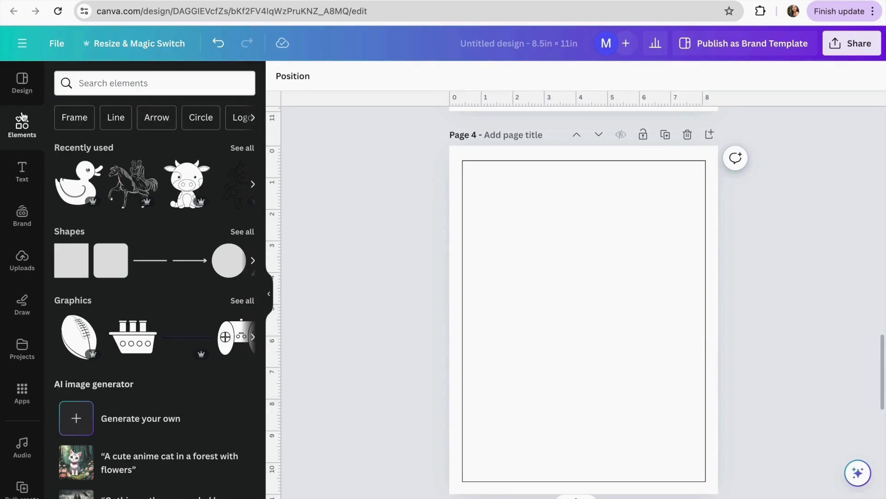
Step: Open Magic Media from the AI image generator among the elements and view its graphics, video and image options
{"action": "scroll", "coordinate": [183, 290], "scroll_direction": "down", "scroll_amount": 1}
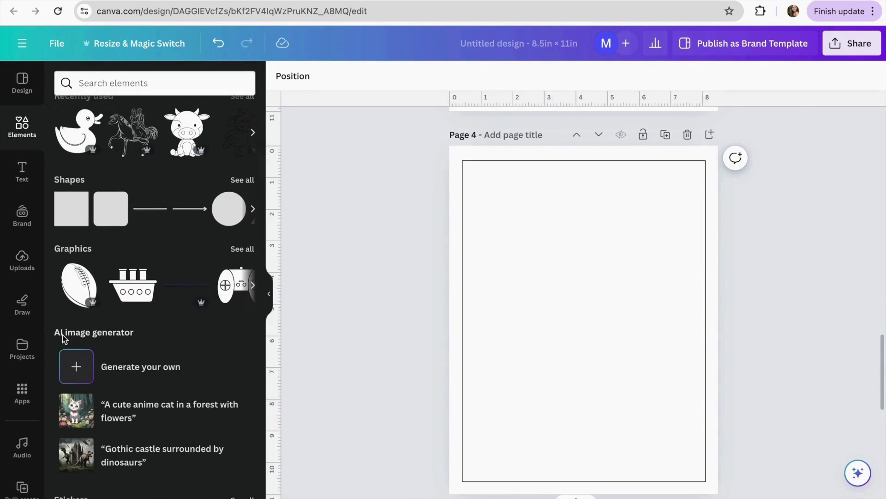
{"action": "scroll", "coordinate": [128, 344], "scroll_direction": "down", "scroll_amount": 1}
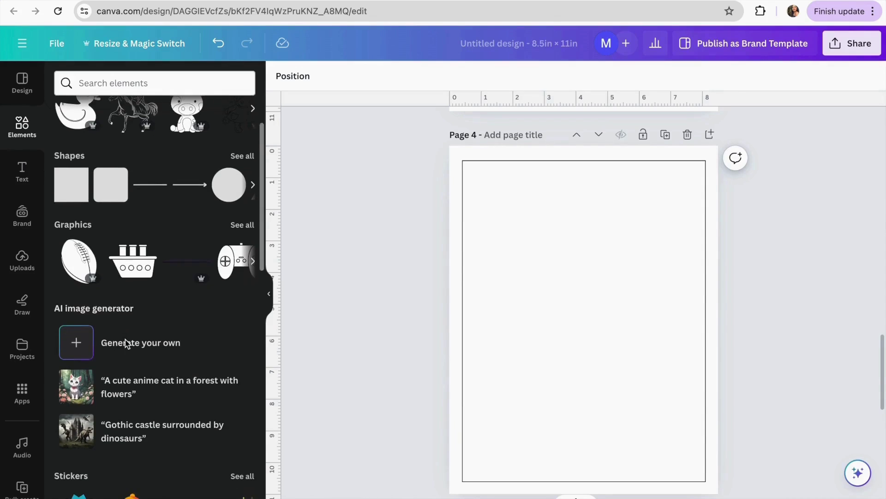
{"action": "left_click", "coordinate": [84, 342]}
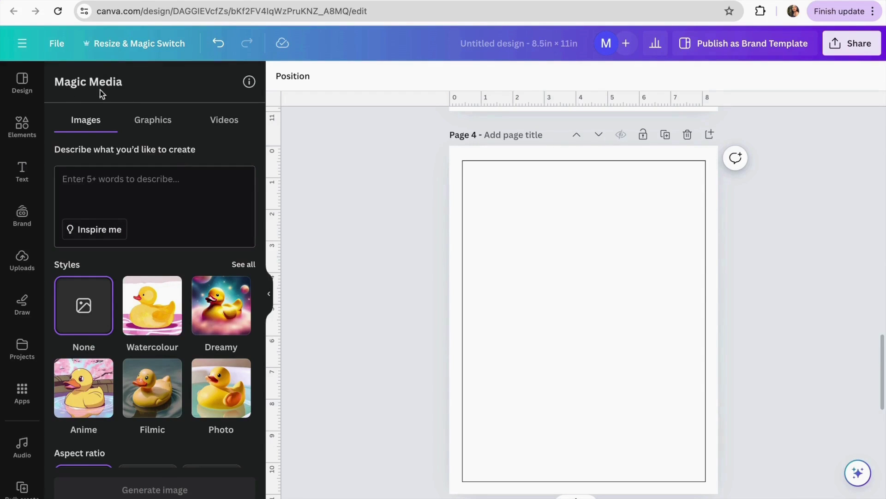
{"action": "left_click", "coordinate": [149, 119]}
{"action": "left_click", "coordinate": [219, 121]}
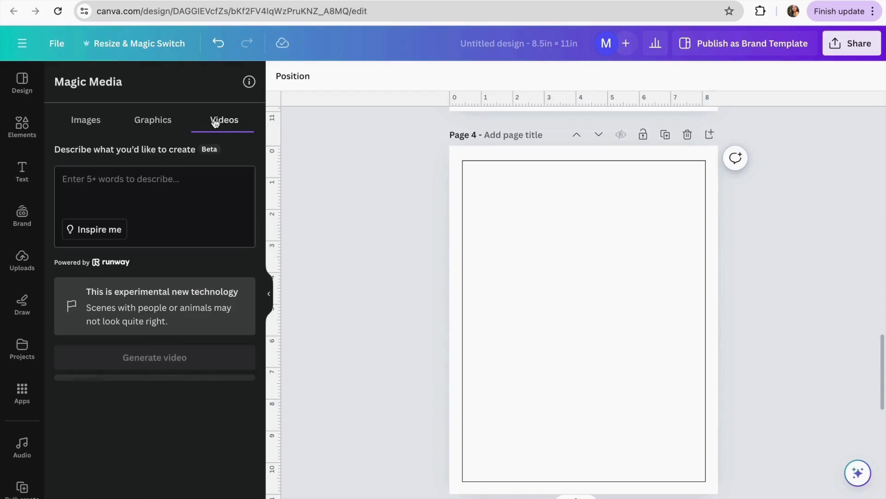
{"action": "left_click", "coordinate": [82, 120]}
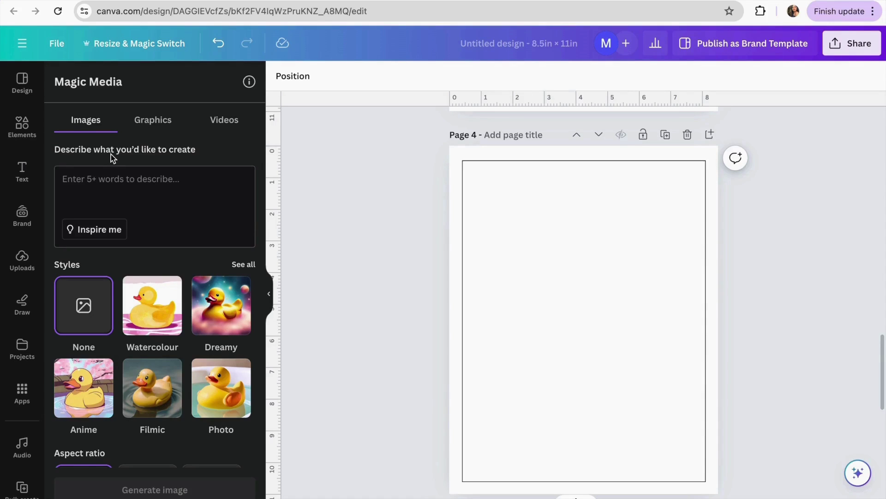
Step: Choose graphics as the output and enter the prompt "create a black and white coloring book coloring page for children"
{"action": "left_click", "coordinate": [151, 130]}
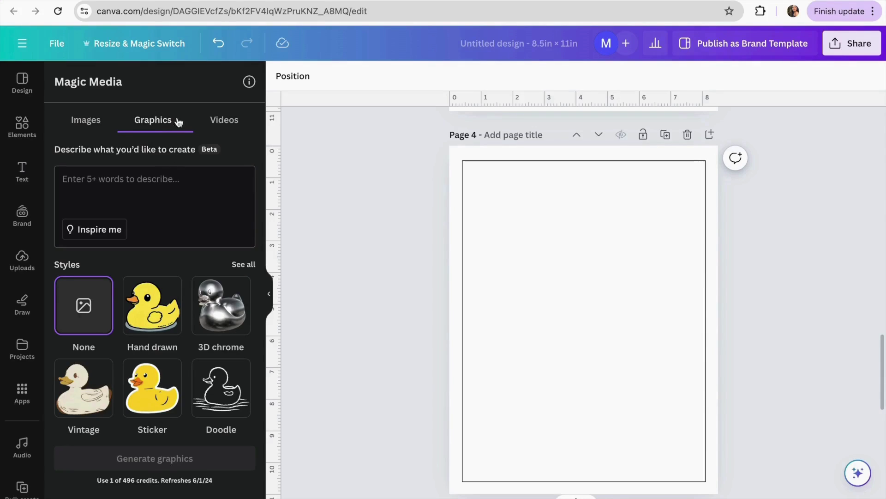
{"action": "left_click", "coordinate": [120, 203]}
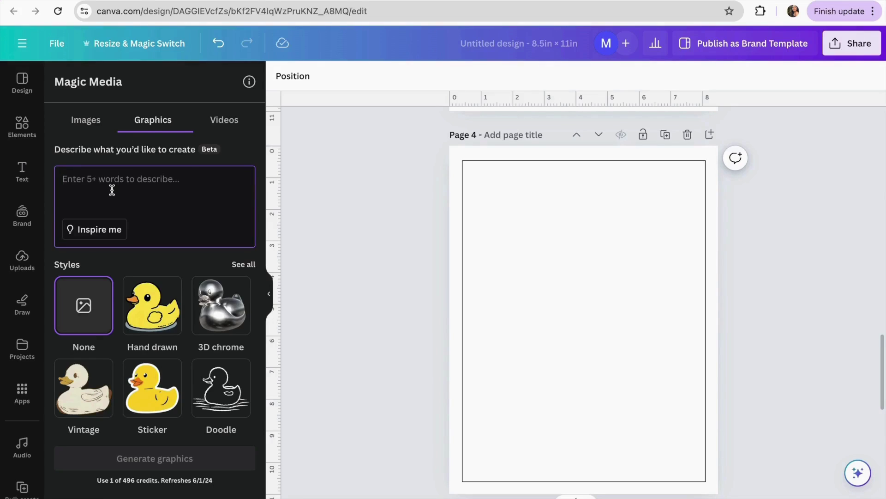
{"action": "type", "text": "create a black and white coloring book coloring page for children"}
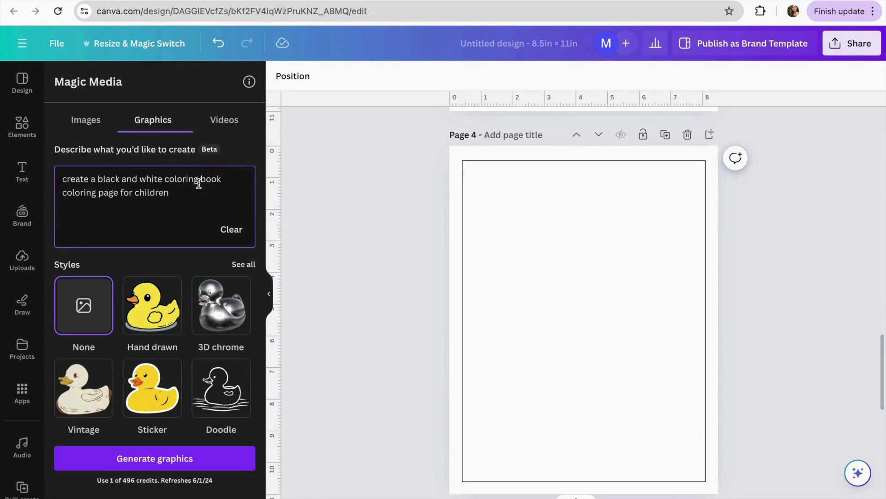
Step: Copy "Goose" from the ChatGPT list and insert it before "coloring book" in the Canva graphics prompt, removing the extra space
{"action": "left_click", "coordinate": [164, 180]}
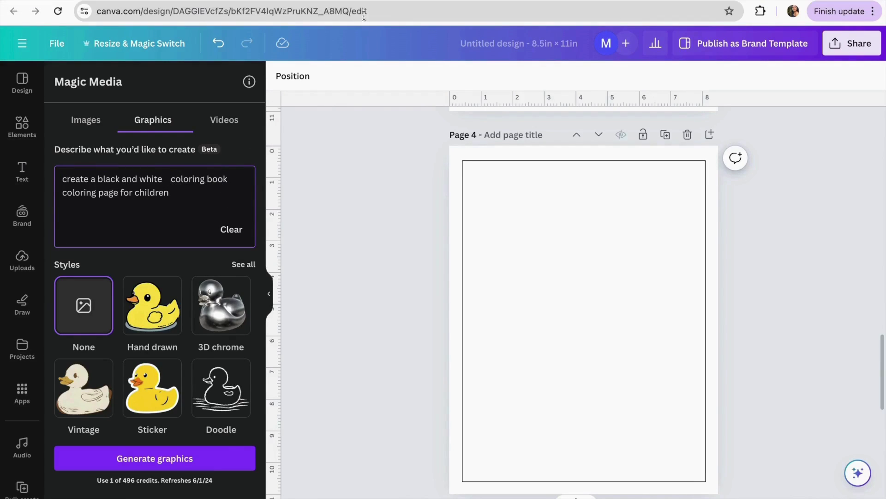
{"action": "left_click", "coordinate": [356, 2]}
{"action": "scroll", "coordinate": [327, 284], "scroll_direction": "down", "scroll_amount": 2}
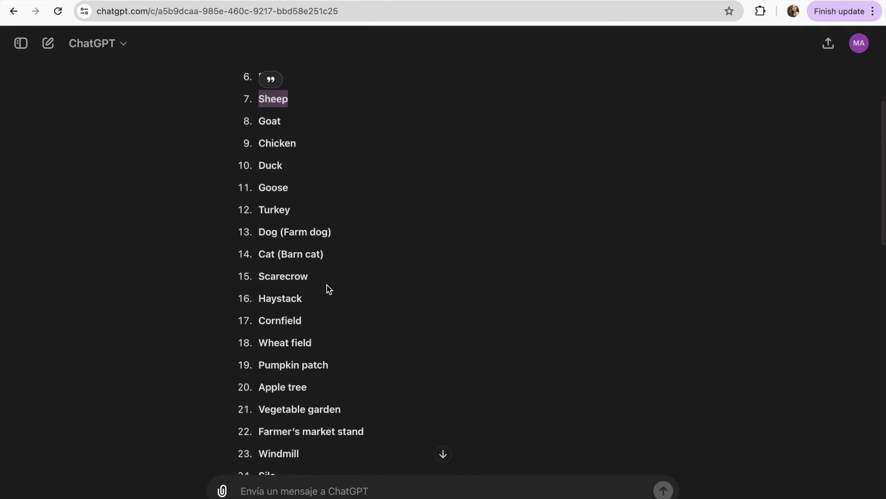
{"action": "left_click", "coordinate": [293, 176]}
{"action": "left_click", "coordinate": [295, 178]}
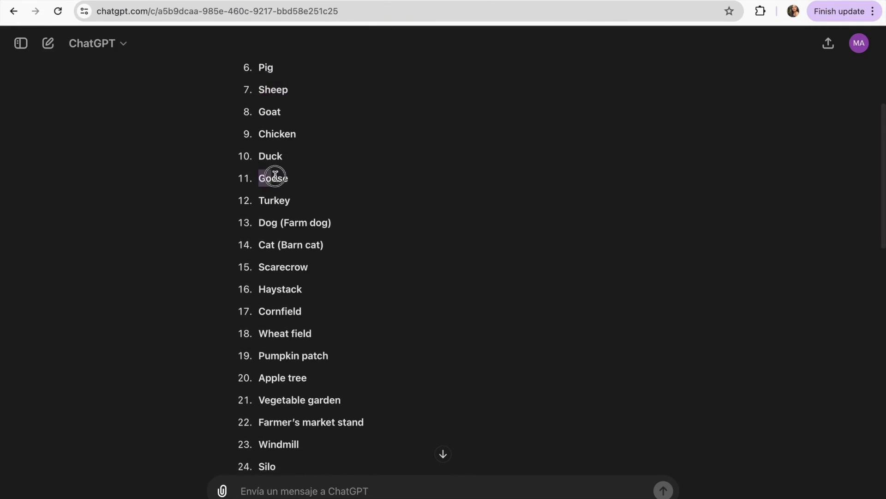
{"action": "double_click", "coordinate": [275, 178]}
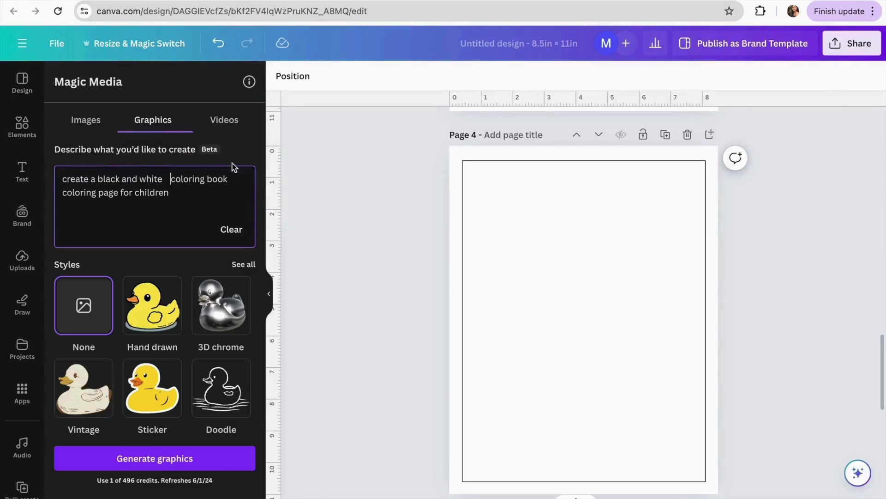
{"action": "type", "text": "Goose"}
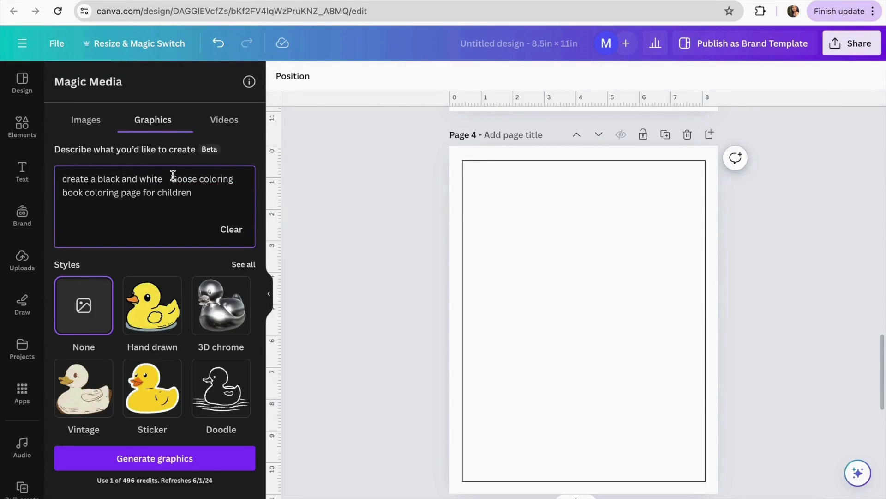
{"action": "key", "text": "BackSpace"}
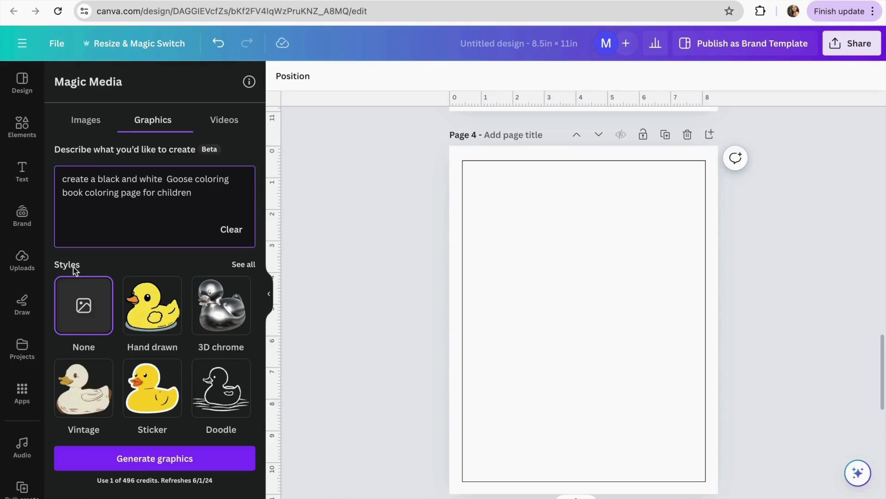
Step: Apply the Monoline style from the full style list and generate the goose graphics
{"action": "left_click", "coordinate": [243, 265]}
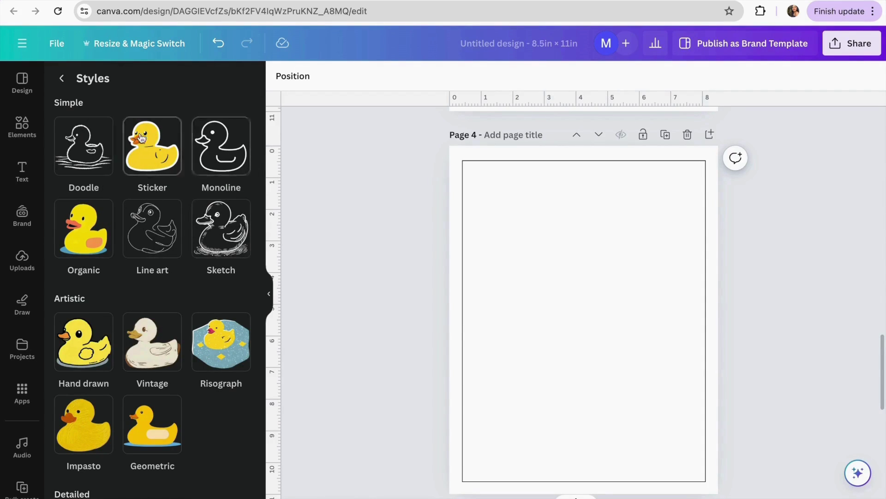
{"action": "left_click", "coordinate": [58, 77]}
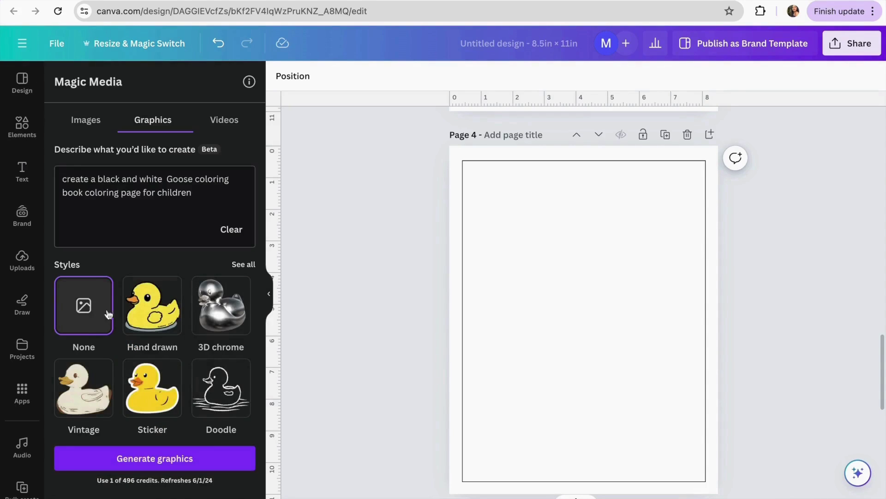
{"action": "left_click", "coordinate": [243, 264]}
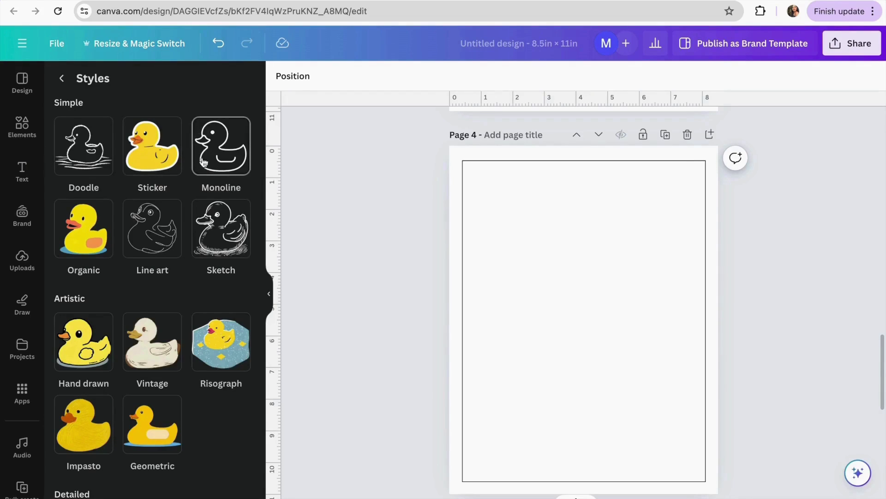
{"action": "left_click", "coordinate": [229, 154]}
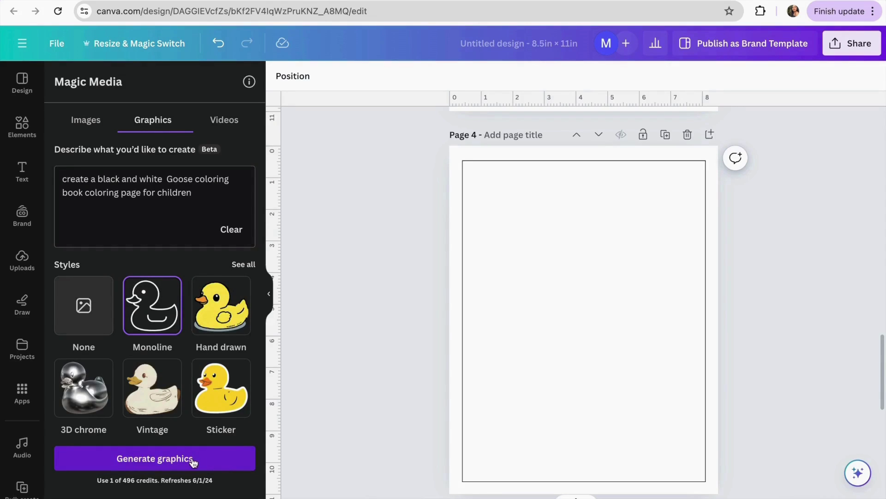
{"action": "left_click", "coordinate": [193, 459]}
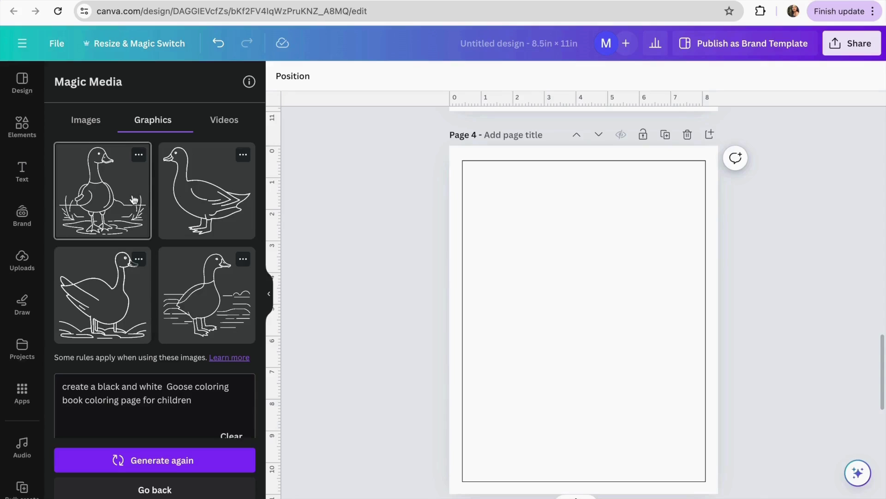
Step: Generate more graphics like the first goose result, the one standing in grass
{"action": "left_click", "coordinate": [139, 157]}
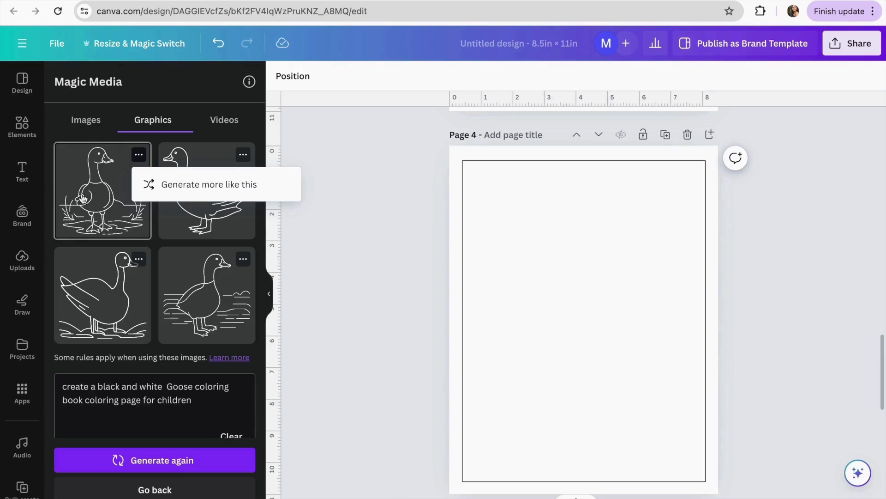
{"action": "left_click", "coordinate": [139, 157]}
{"action": "left_click", "coordinate": [139, 156]}
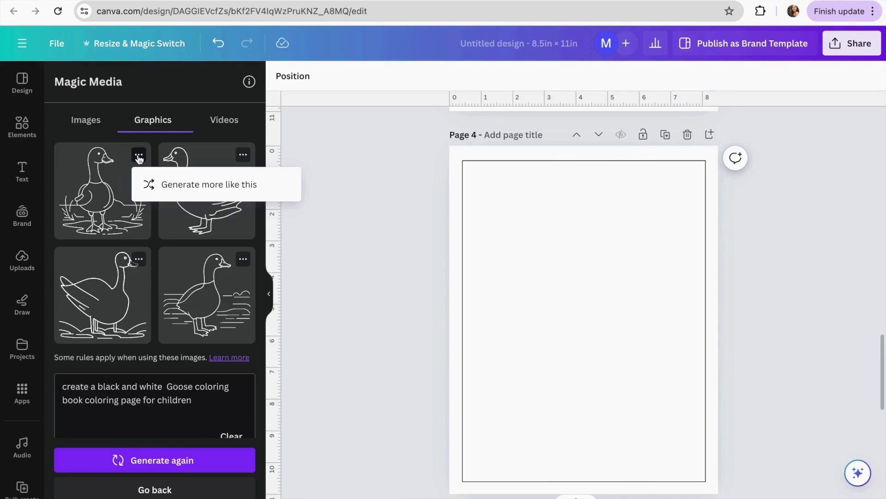
{"action": "left_click", "coordinate": [206, 187]}
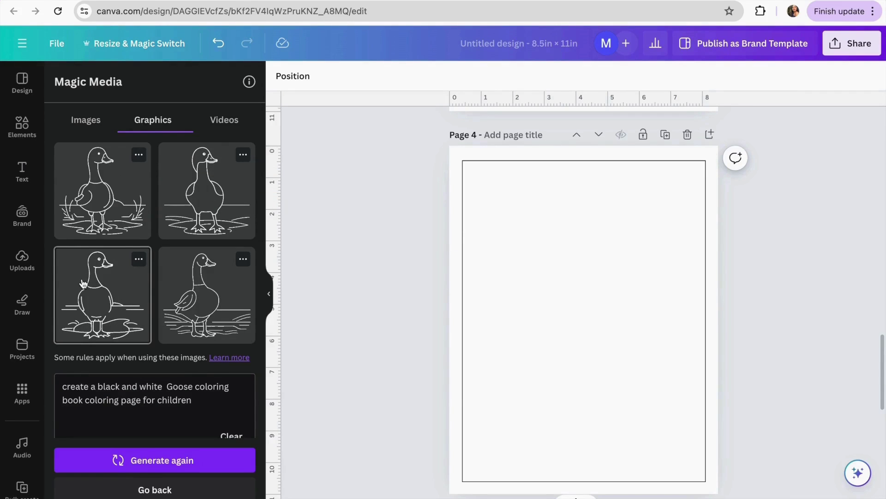
Step: Add the third goose graphic to page 4, enlarge it to nearly the border's width and move it inside the frame
{"action": "left_click", "coordinate": [90, 295]}
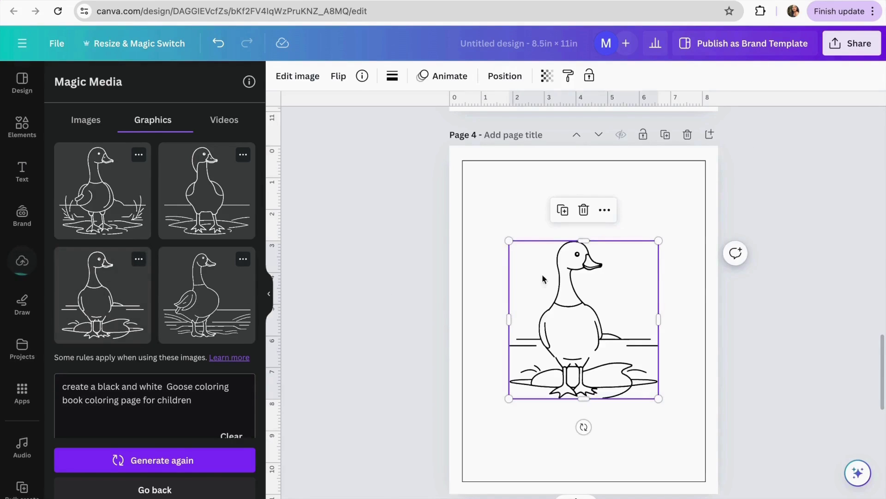
{"action": "left_click_drag", "start_coordinate": [658, 241], "coordinate": [760, 132]}
{"action": "left_click_drag", "start_coordinate": [643, 273], "coordinate": [609, 334]}
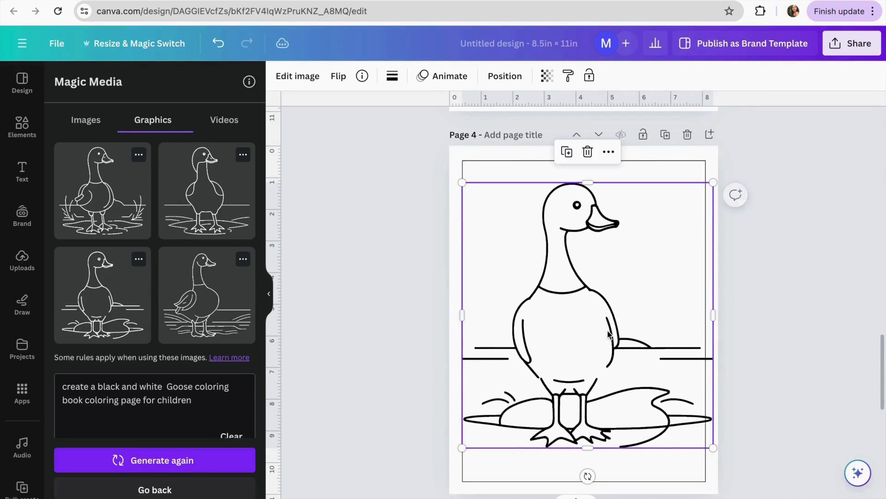
Step: Crop the goose graphic's right side so that it stays within the page border
{"action": "double_click", "coordinate": [608, 332]}
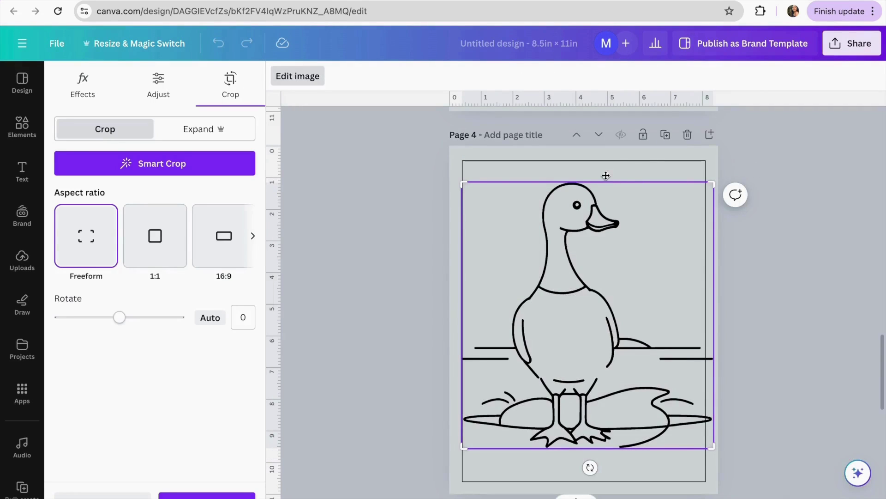
{"action": "left_click_drag", "start_coordinate": [716, 182], "coordinate": [702, 180]}
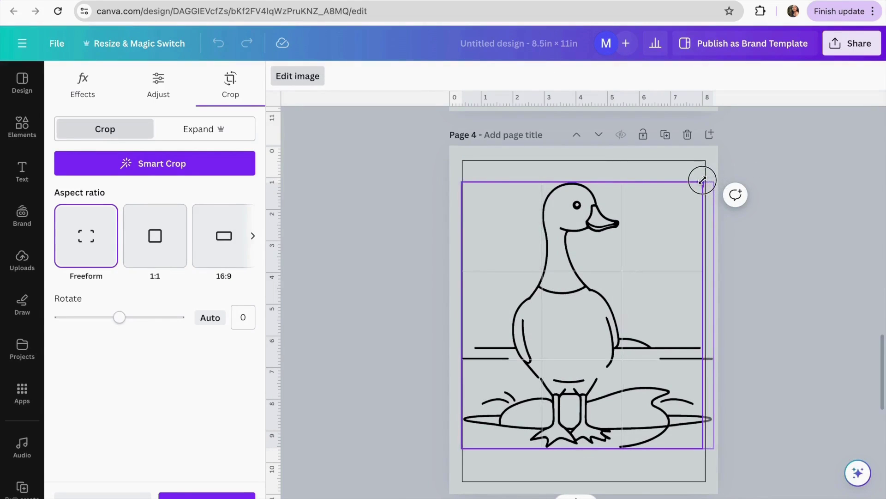
{"action": "left_click", "coordinate": [741, 283]}
{"action": "left_click", "coordinate": [740, 283]}
{"action": "left_click", "coordinate": [628, 325]}
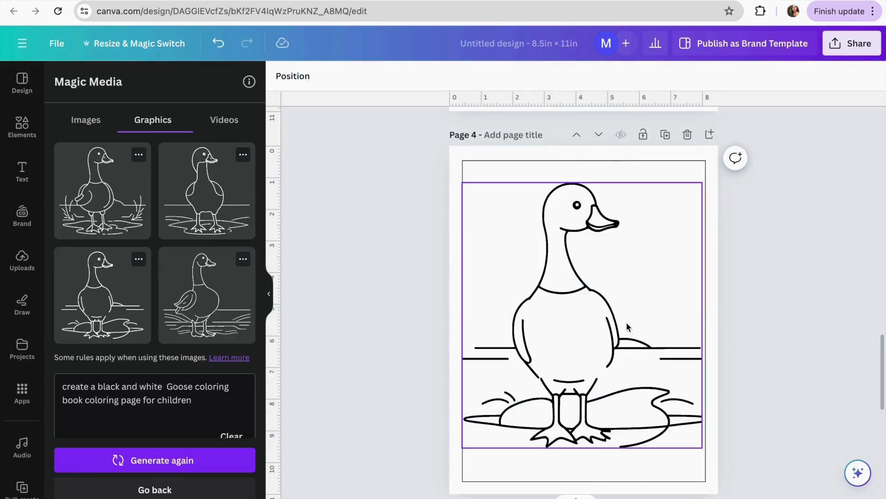
{"action": "left_click", "coordinate": [736, 314]}
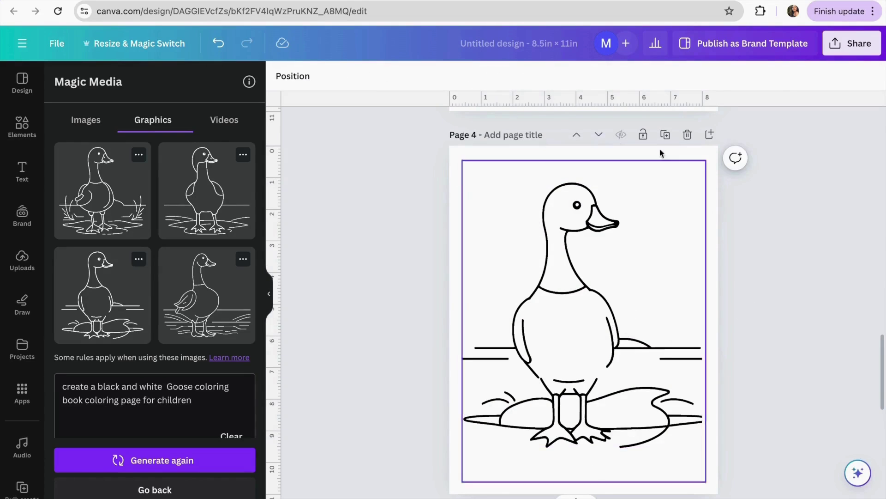
Step: Copy the goose coloring page prompt from graphics generation into the image generation prompt
{"action": "left_click", "coordinate": [200, 405]}
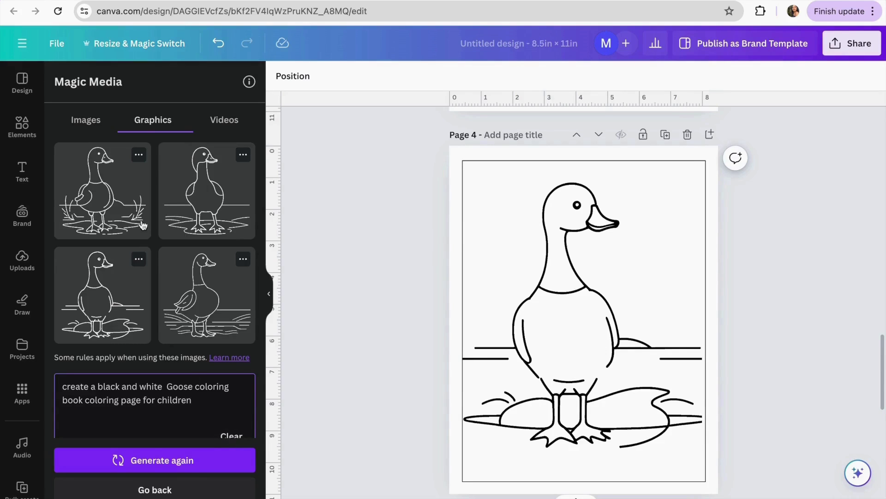
{"action": "left_click", "coordinate": [86, 120]}
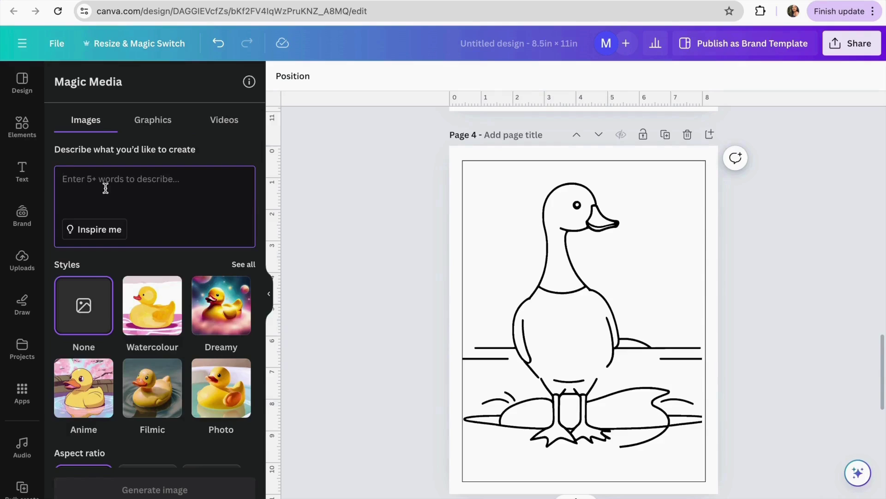
{"action": "type", "text": "create a black and white  Goose coloring book coloring page for children"}
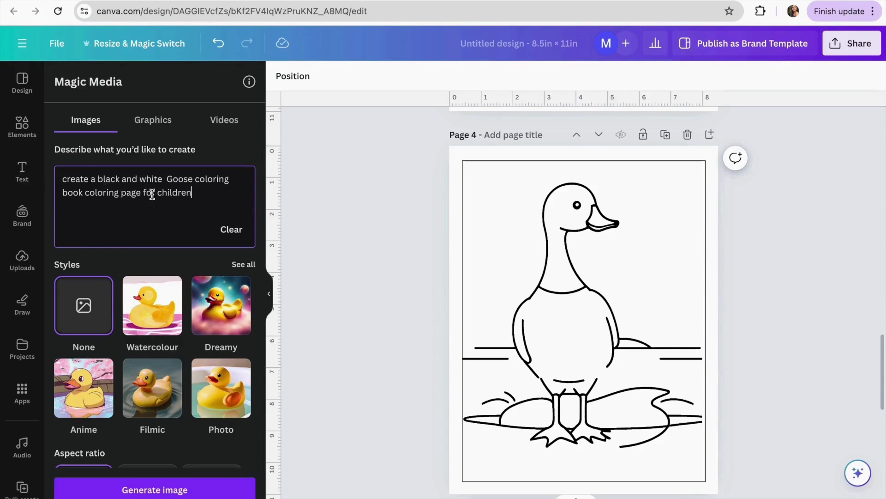
Step: Replace "Goose" in the image prompt with "Goat" copied from the ChatGPT list
{"action": "left_click", "coordinate": [198, 175]}
{"action": "key", "text": "BackSpace"}
{"action": "key", "text": "BackSpace"}
{"action": "key", "text": "BackSpace"}
{"action": "key", "text": "BackSpace"}
{"action": "key", "text": "BackSpace"}
{"action": "key", "text": "BackSpace"}
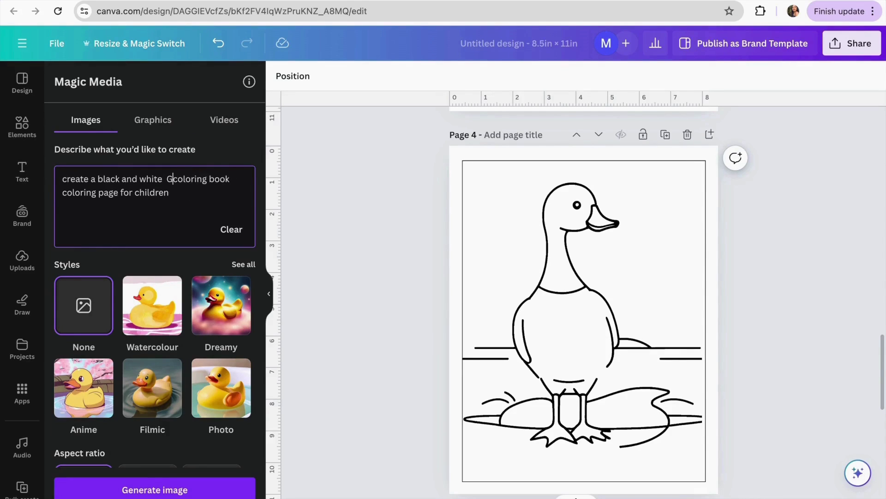
{"action": "key", "text": "ctrl+Tab"}
{"action": "scroll", "coordinate": [375, 289], "scroll_direction": "down", "scroll_amount": 1}
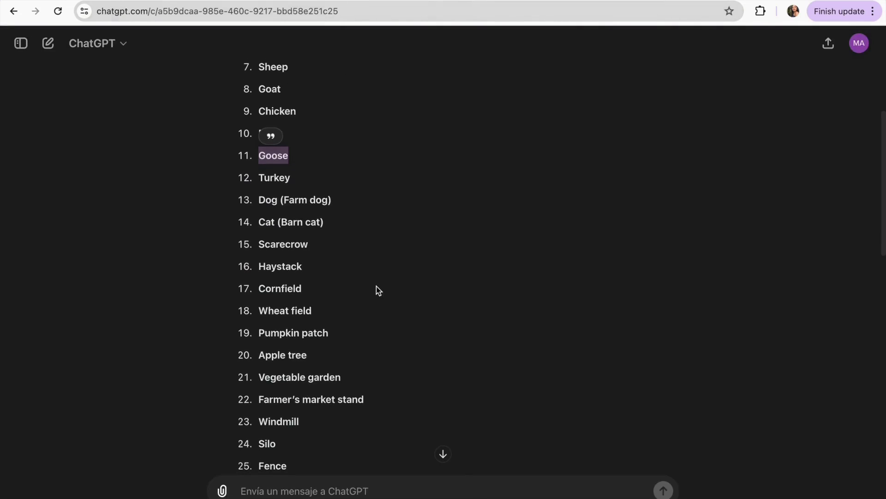
{"action": "scroll", "coordinate": [286, 240], "scroll_direction": "up", "scroll_amount": 2}
{"action": "scroll", "coordinate": [282, 241], "scroll_direction": "up", "scroll_amount": 1}
{"action": "left_click_drag", "start_coordinate": [281, 190], "coordinate": [261, 185]}
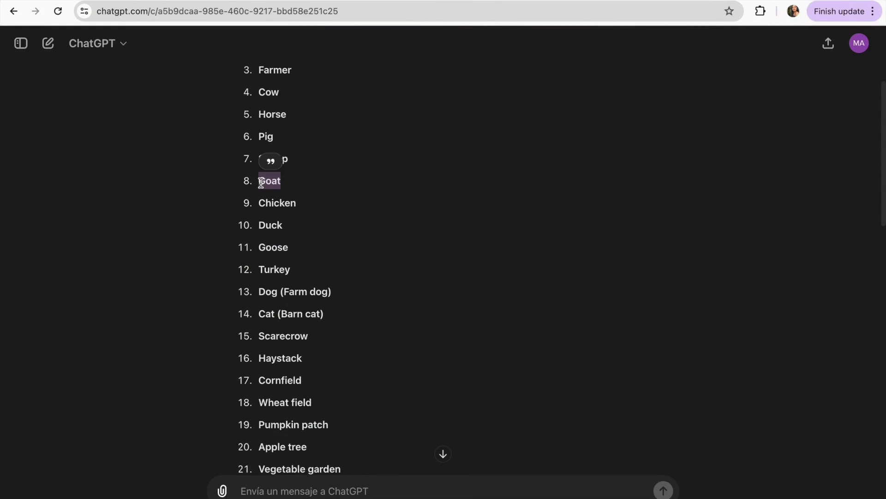
{"action": "key", "text": "ctrl+c"}
{"action": "key", "text": "ctrl+Tab"}
{"action": "key", "text": "ctrl+v"}
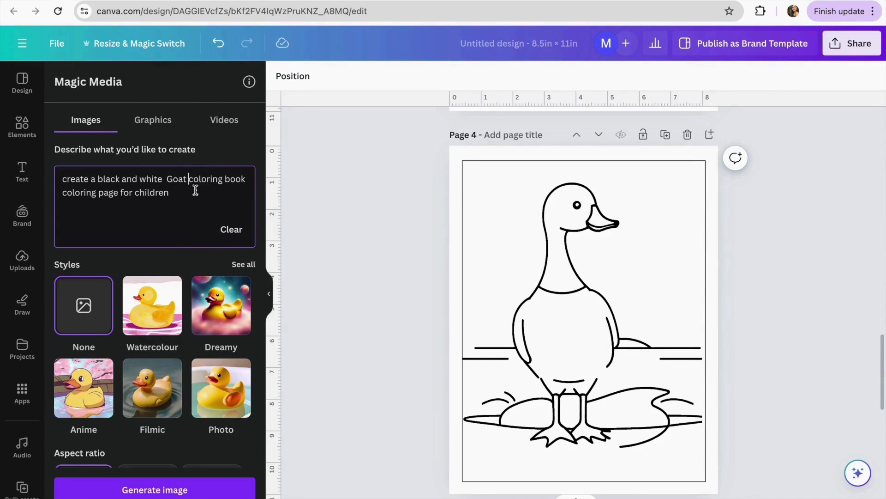
Step: Choose the Watercolour style under Fine art from the full style list for the goat image
{"action": "scroll", "coordinate": [180, 243], "scroll_direction": "down", "scroll_amount": 2}
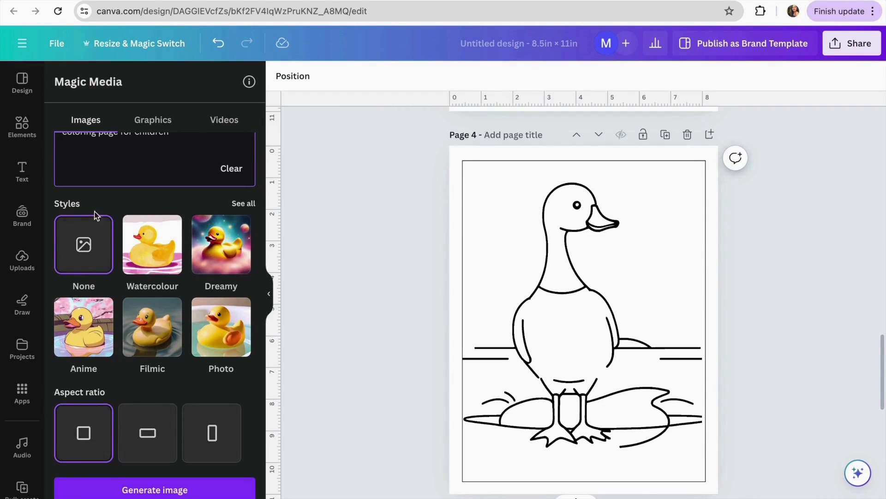
{"action": "left_click", "coordinate": [243, 204]}
{"action": "scroll", "coordinate": [193, 335], "scroll_direction": "up", "scroll_amount": 1}
{"action": "scroll", "coordinate": [193, 335], "scroll_direction": "down", "scroll_amount": 1}
{"action": "scroll", "coordinate": [125, 296], "scroll_direction": "up", "scroll_amount": 6}
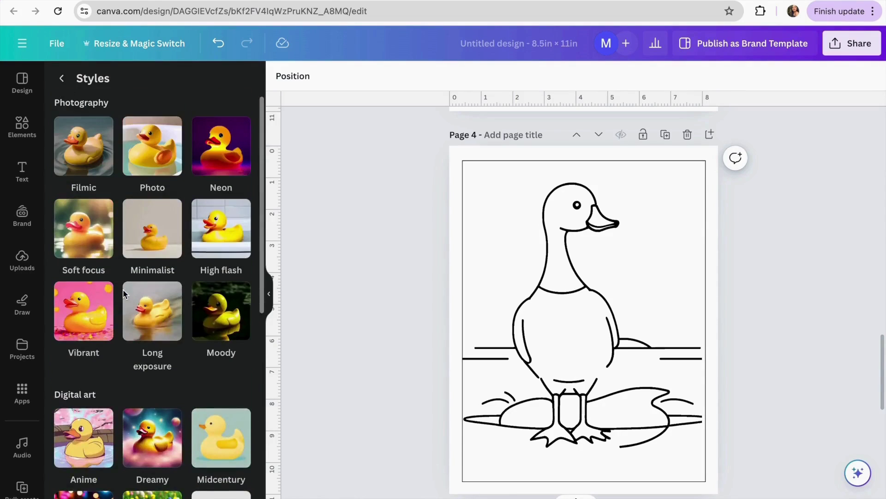
{"action": "scroll", "coordinate": [164, 346], "scroll_direction": "down", "scroll_amount": 7}
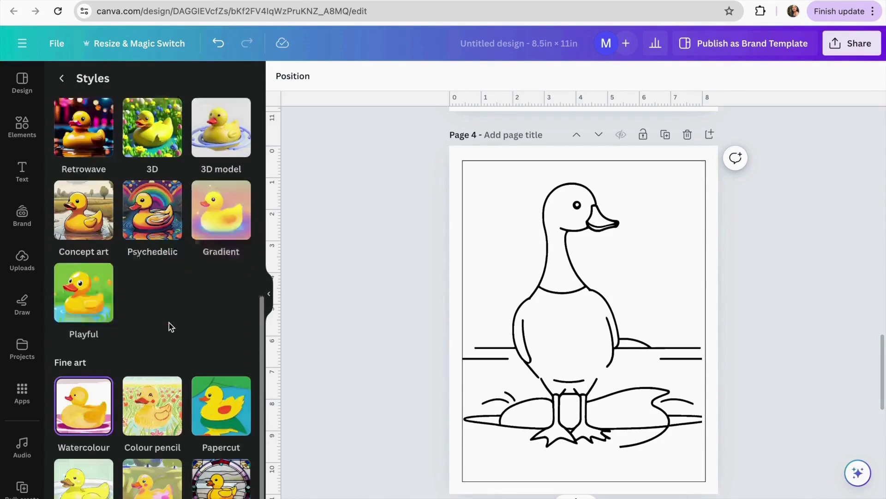
{"action": "left_click", "coordinate": [84, 390]}
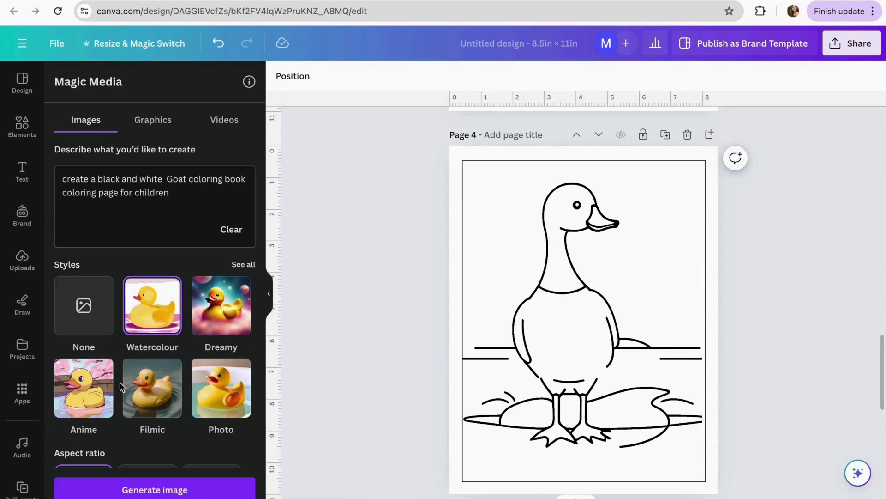
Step: Set the aspect ratio to Portrait and generate the goat images for the empty page 5
{"action": "scroll", "coordinate": [120, 383], "scroll_direction": "down", "scroll_amount": 3}
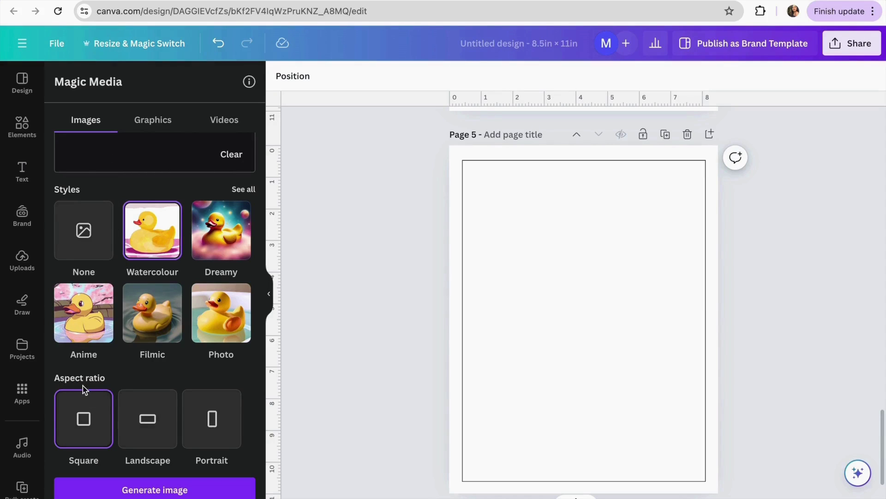
{"action": "left_click", "coordinate": [216, 423]}
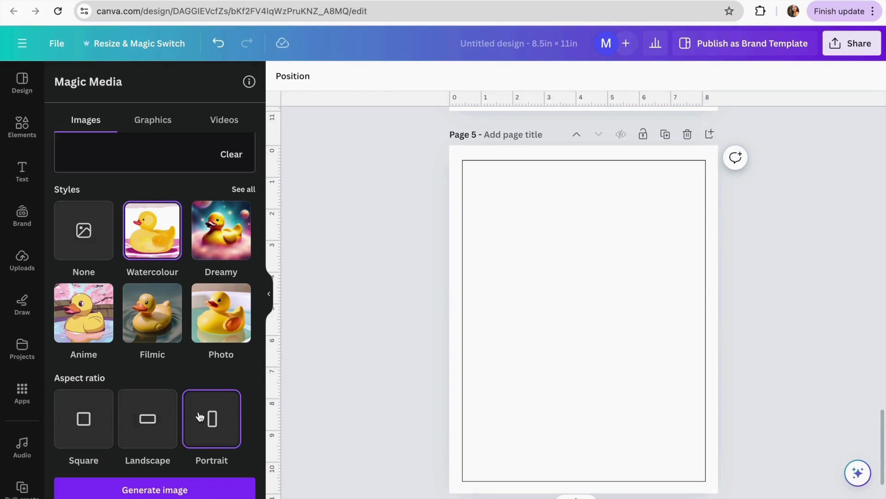
{"action": "left_click", "coordinate": [190, 487]}
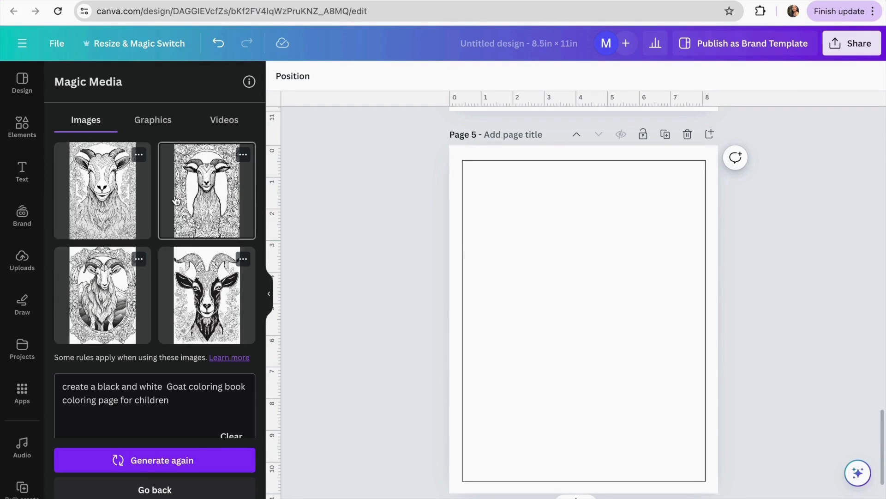
Step: Generate more images like the third goat result and add the fourth variation to page 5
{"action": "left_click", "coordinate": [138, 260]}
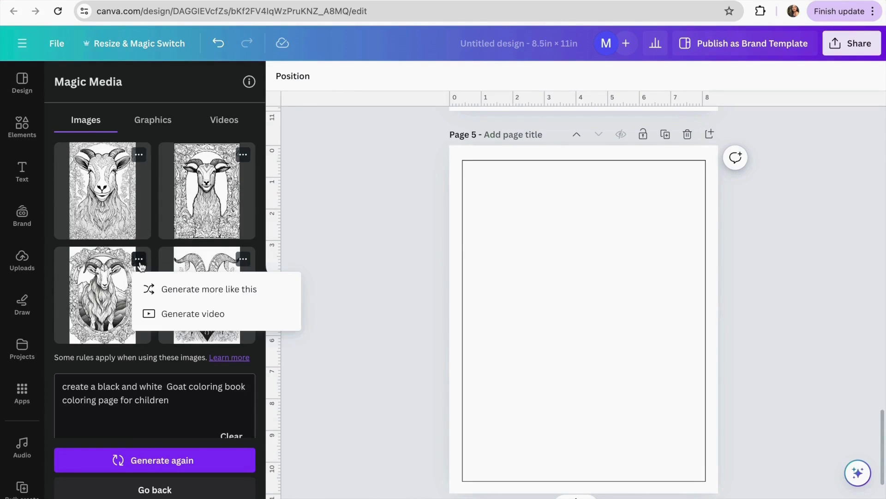
{"action": "left_click", "coordinate": [172, 291]}
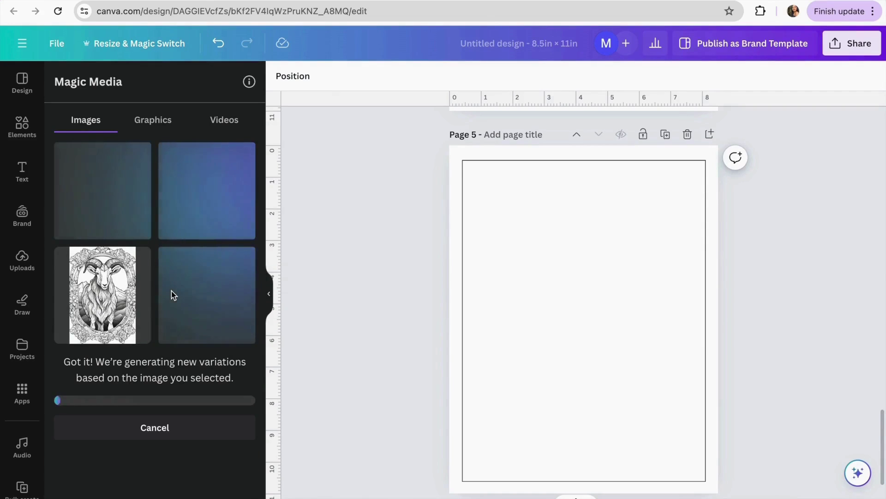
{"action": "left_click", "coordinate": [171, 290]}
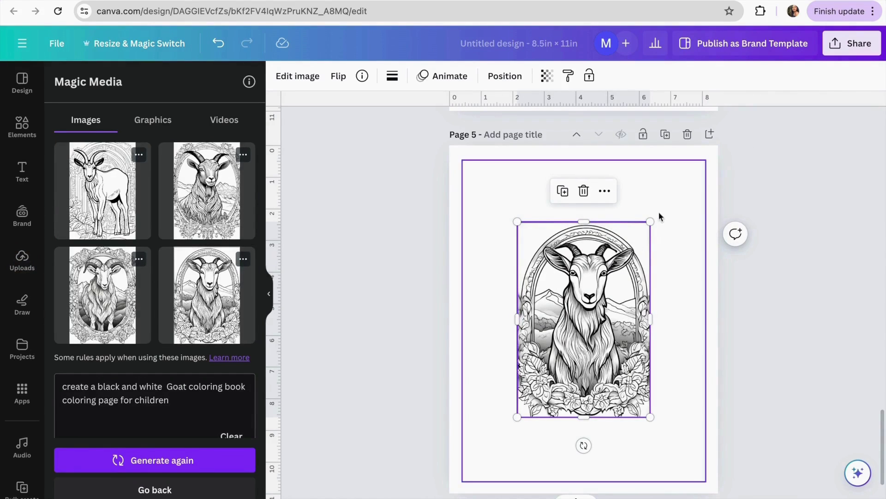
Step: Enlarge the goat image to nearly fill the border on page 5 and center it within the frame
{"action": "left_click_drag", "start_coordinate": [650, 222], "coordinate": [705, 173]}
{"action": "left_click_drag", "start_coordinate": [607, 281], "coordinate": [556, 285]}
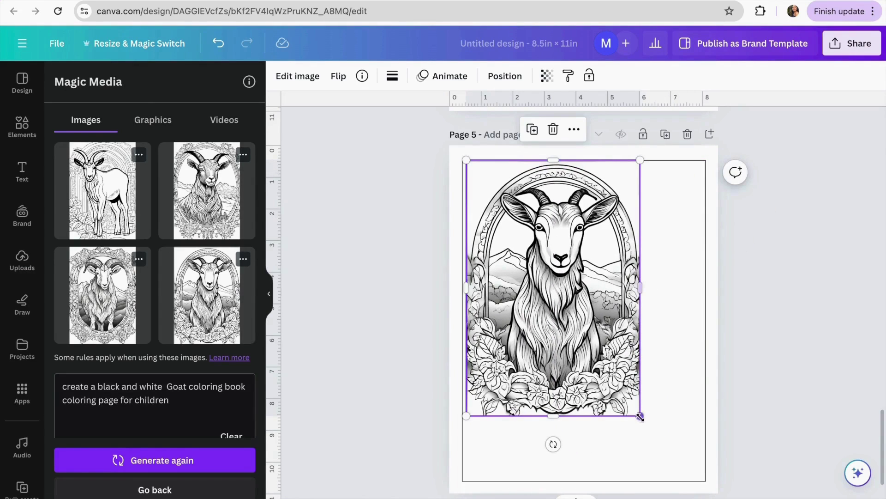
{"action": "left_click_drag", "start_coordinate": [642, 418], "coordinate": [695, 474]}
{"action": "left_click_drag", "start_coordinate": [567, 318], "coordinate": [578, 319]}
{"action": "left_click", "coordinate": [425, 312]}
Step: Return to page 1 and search the elements for "black and white cow"
{"action": "scroll", "coordinate": [426, 312], "scroll_direction": "up", "scroll_amount": 4}
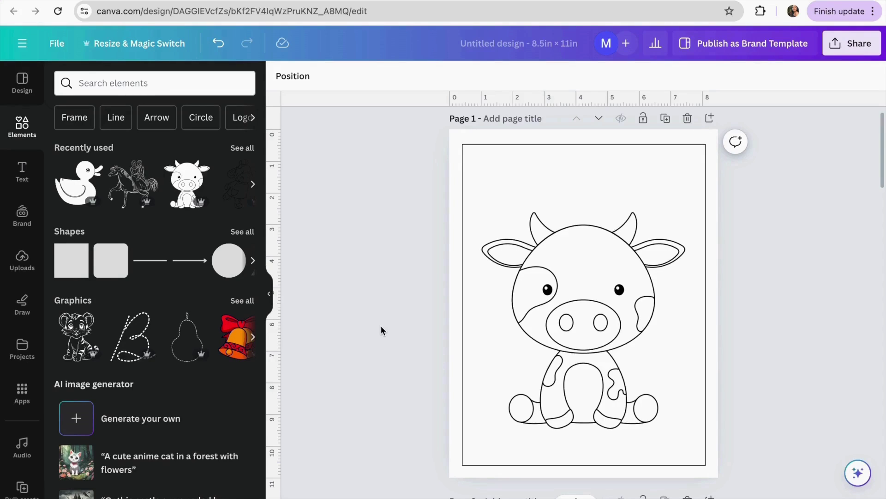
{"action": "left_click", "coordinate": [140, 85]}
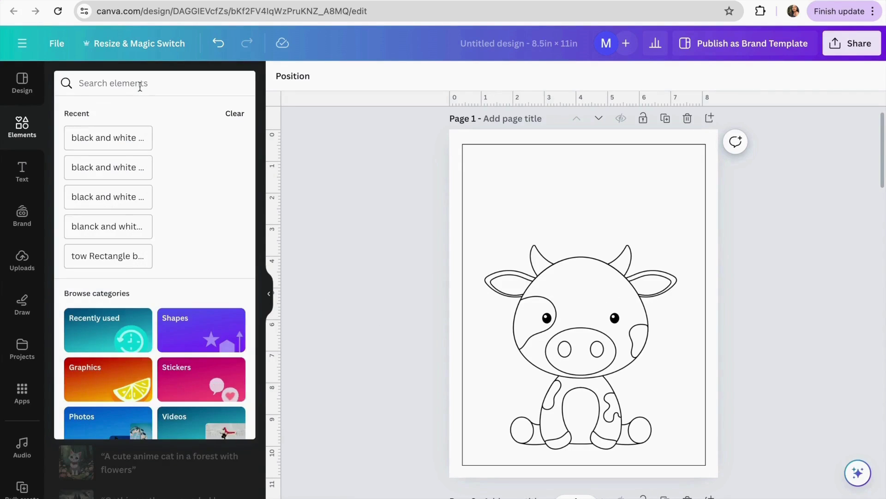
{"action": "left_click", "coordinate": [132, 138]}
{"action": "left_click", "coordinate": [173, 83]}
{"action": "key", "text": "BackSpace"}
{"action": "key", "text": "BackSpace"}
{"action": "key", "text": "BackSpace"}
{"action": "key", "text": "BackSpace"}
{"action": "key", "text": "BackSpace"}
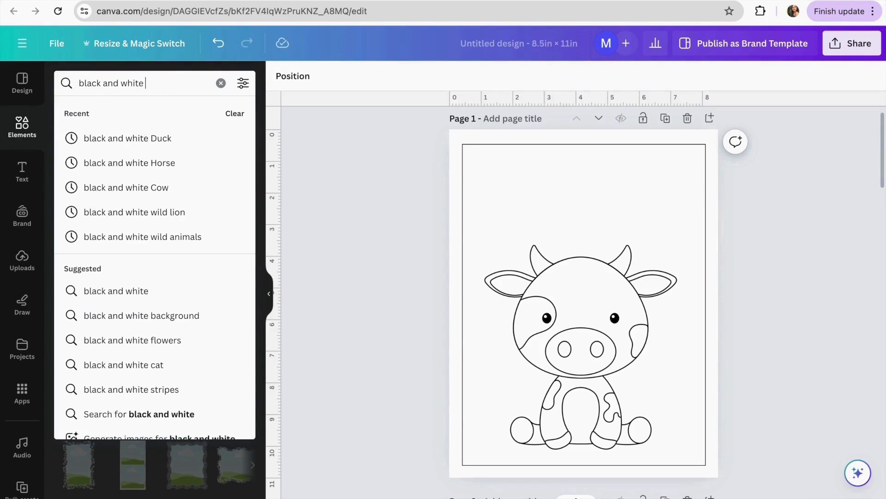
{"action": "type", "text": "cps"}
{"action": "key", "text": "BackSpace"}
{"action": "key", "text": "BackSpace"}
{"action": "type", "text": "ow"}
{"action": "key", "text": "Return"}
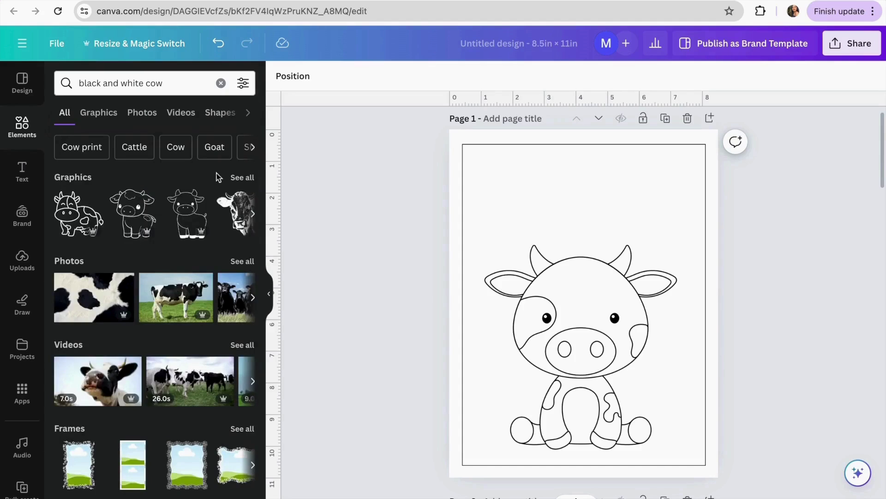
Step: Limit the cow results to graphics and view more artwork by the creator of a matching line drawing
{"action": "left_click", "coordinate": [98, 113]}
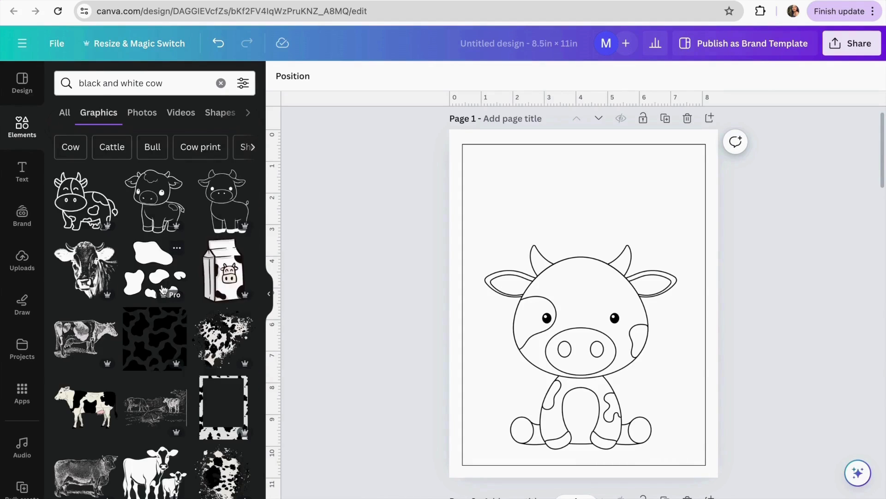
{"action": "scroll", "coordinate": [162, 290], "scroll_direction": "down", "scroll_amount": 5}
{"action": "left_click", "coordinate": [175, 244]}
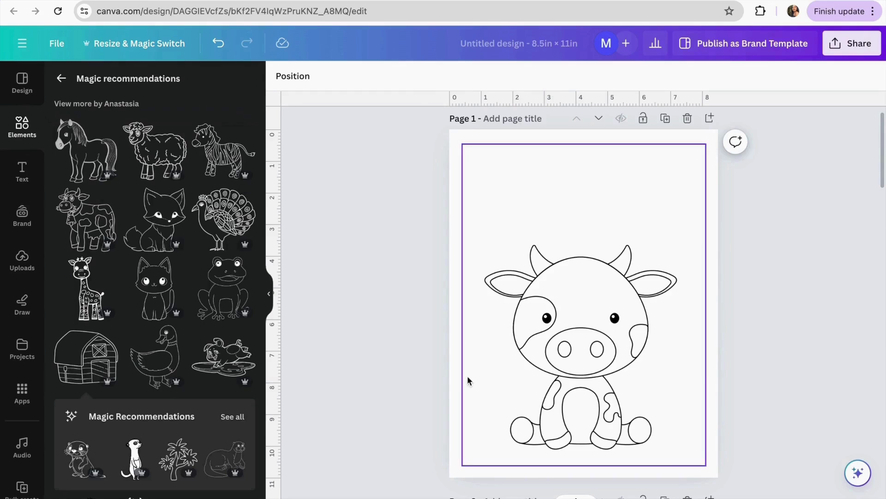
Step: Add the outline barn graphic to page 1, place it above the cow and undo the last small move
{"action": "left_click", "coordinate": [92, 367]}
{"action": "left_click_drag", "start_coordinate": [563, 338], "coordinate": [520, 190]}
{"action": "left_click", "coordinate": [390, 251]}
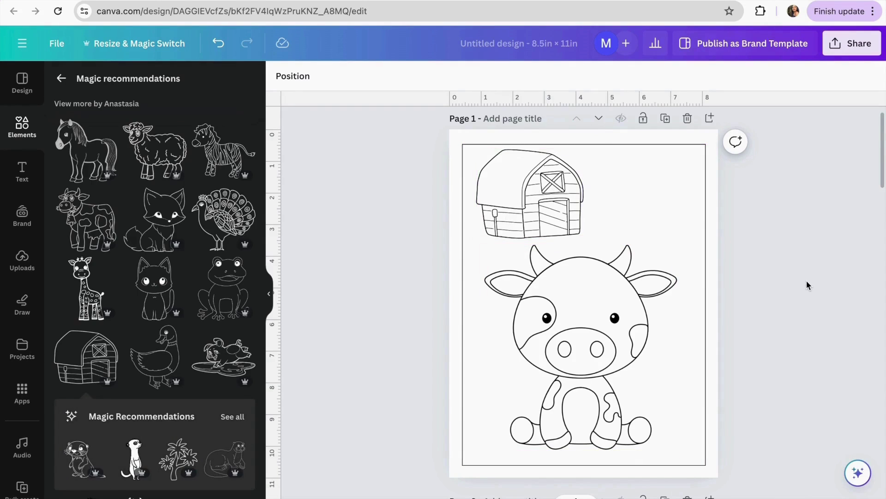
{"action": "key", "text": "ctrl+z"}
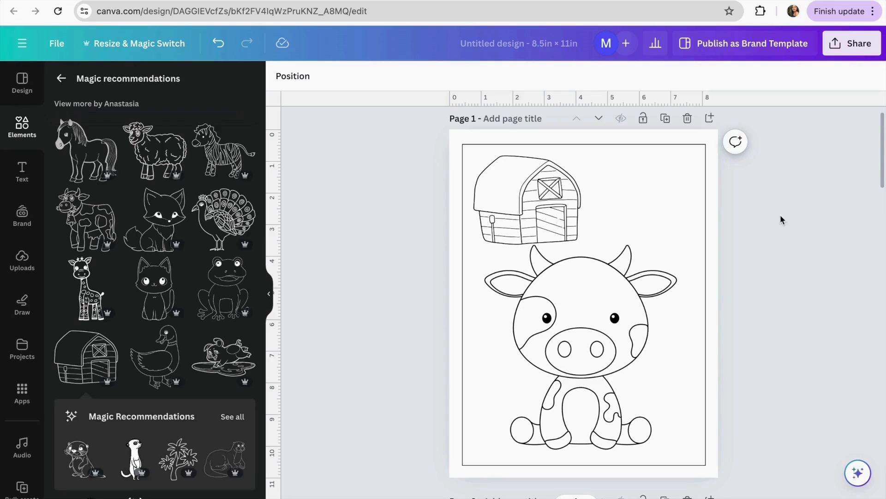
Step: Browse the ready-made font combinations in the text library
{"action": "left_click", "coordinate": [21, 171]}
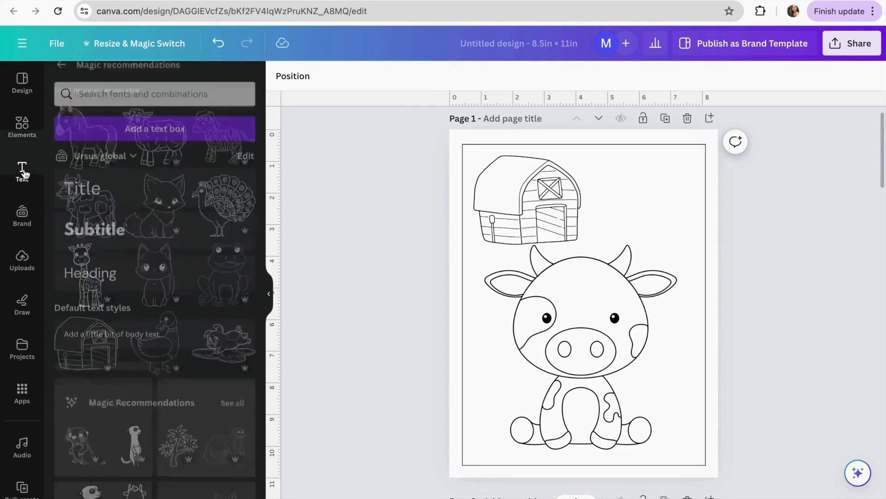
{"action": "scroll", "coordinate": [141, 334], "scroll_direction": "down", "scroll_amount": 2}
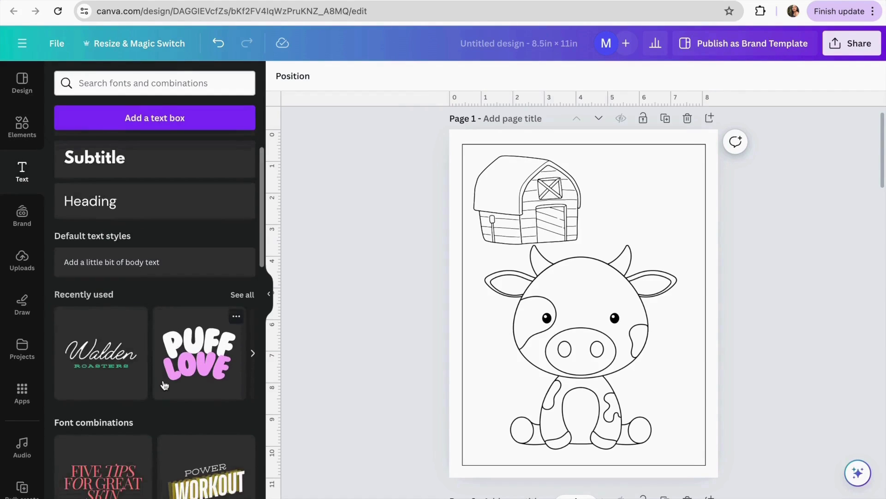
{"action": "scroll", "coordinate": [164, 382], "scroll_direction": "down", "scroll_amount": 5}
{"action": "scroll", "coordinate": [142, 397], "scroll_direction": "down", "scroll_amount": 4}
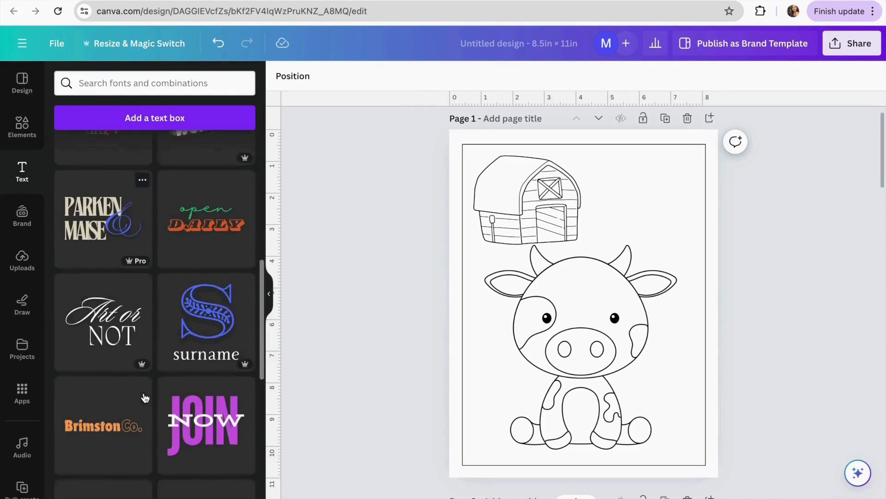
{"action": "scroll", "coordinate": [135, 302], "scroll_direction": "down", "scroll_amount": 10}
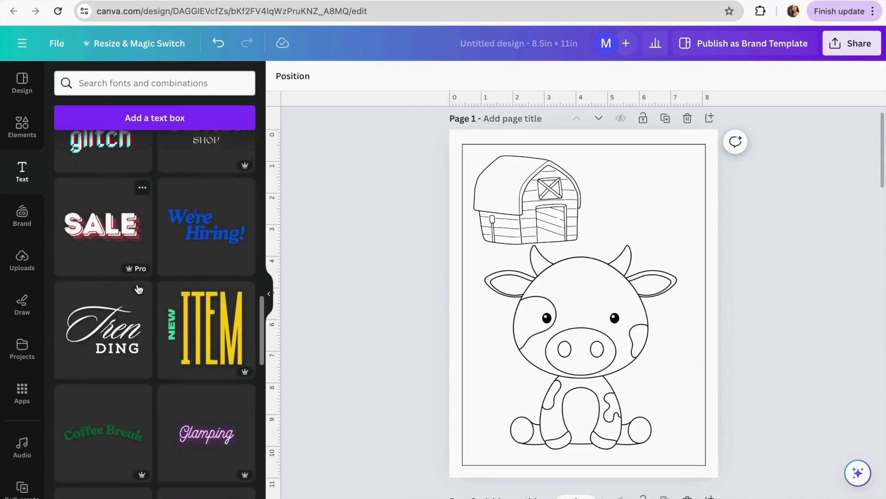
{"action": "scroll", "coordinate": [160, 354], "scroll_direction": "down", "scroll_amount": 3}
{"action": "scroll", "coordinate": [188, 259], "scroll_direction": "up", "scroll_amount": 15}
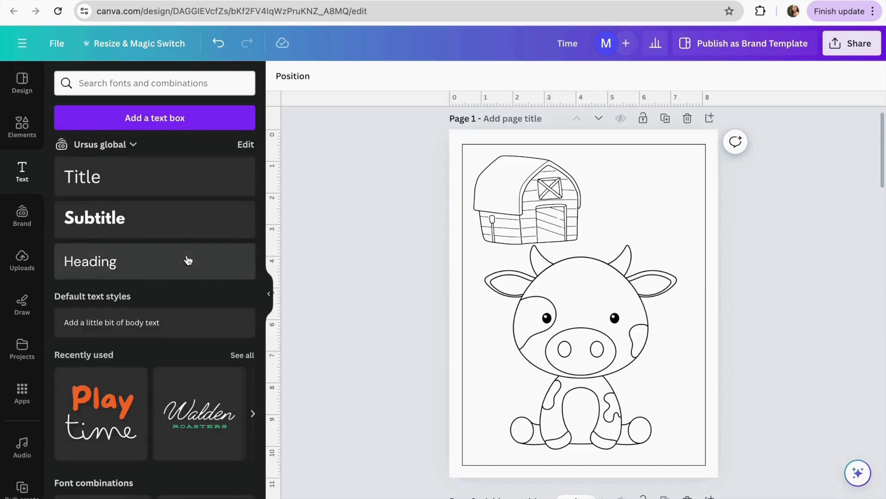
{"action": "scroll", "coordinate": [157, 370], "scroll_direction": "down", "scroll_amount": 5}
{"action": "scroll", "coordinate": [150, 423], "scroll_direction": "down", "scroll_amount": 3}
{"action": "scroll", "coordinate": [148, 421], "scroll_direction": "up", "scroll_amount": 10}
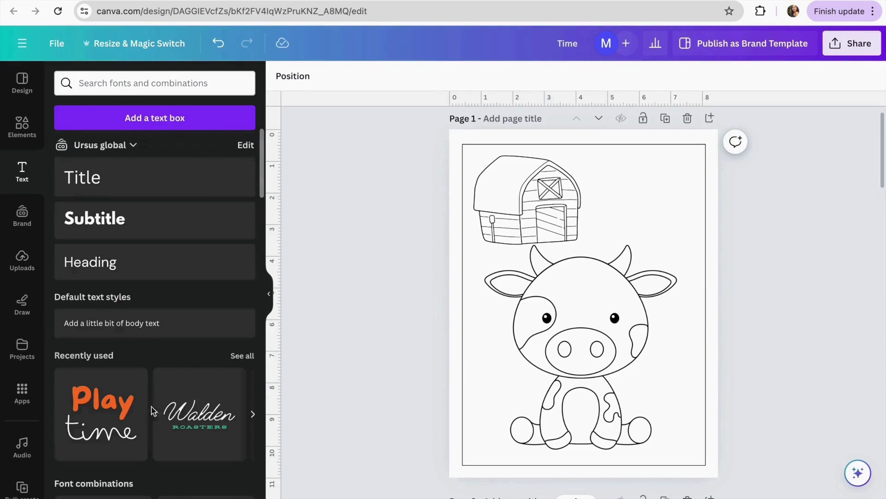
Step: Add a title text to page 1 and set its font to More Sugar from the School font category
{"action": "left_click", "coordinate": [105, 189]}
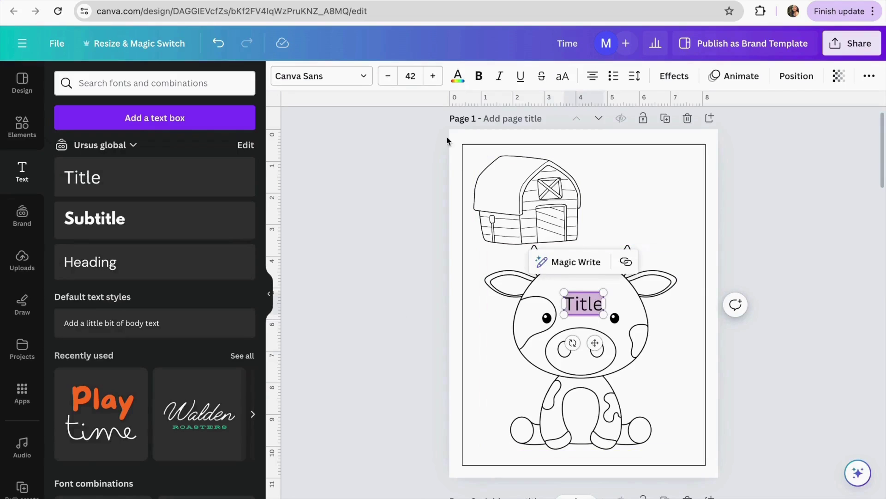
{"action": "left_click", "coordinate": [329, 76]}
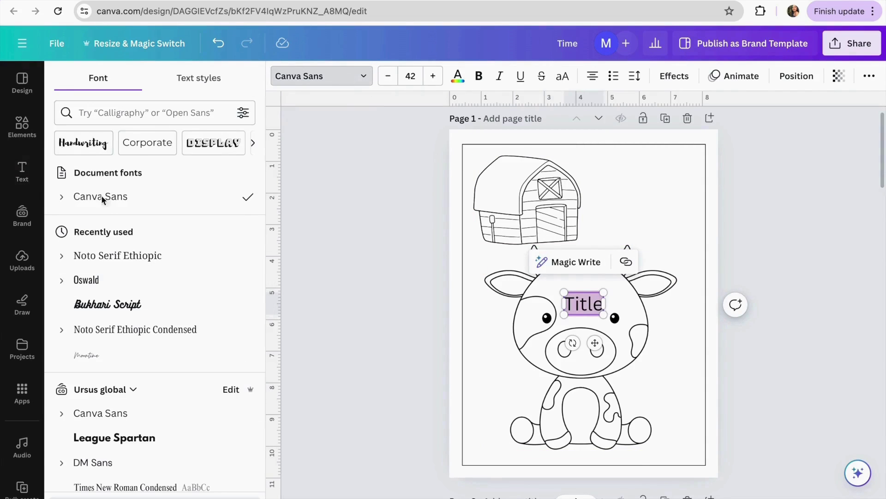
{"action": "left_click", "coordinate": [252, 143]}
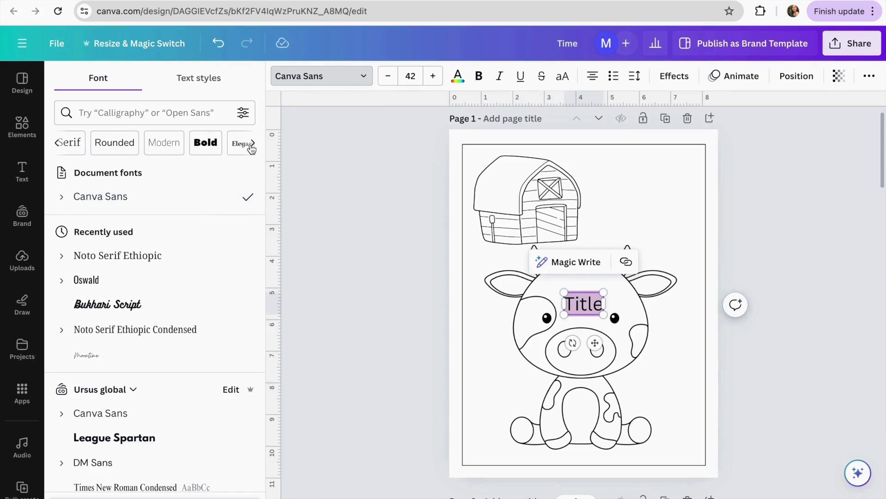
{"action": "left_click", "coordinate": [257, 144]}
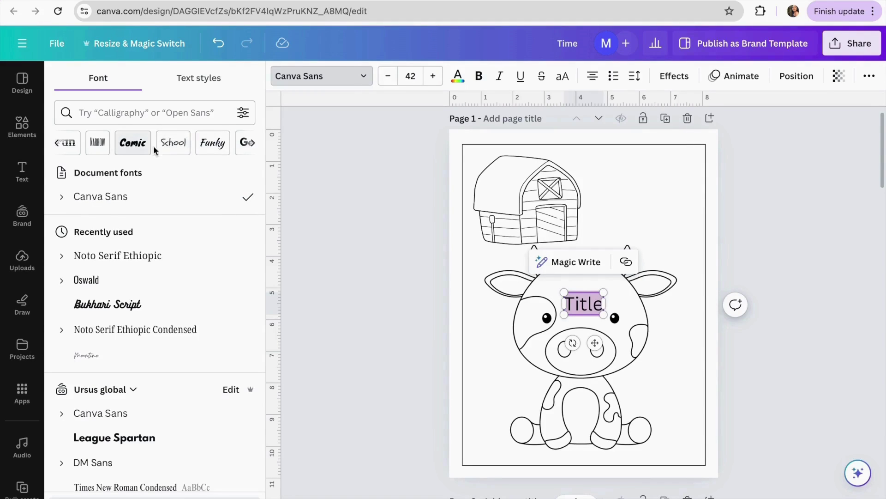
{"action": "left_click", "coordinate": [166, 143]}
{"action": "scroll", "coordinate": [154, 386], "scroll_direction": "down", "scroll_amount": 5}
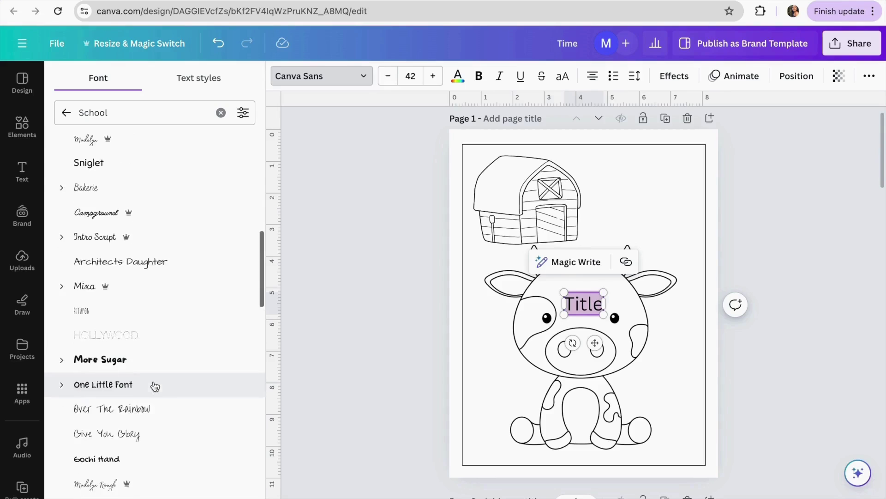
{"action": "left_click", "coordinate": [146, 372]}
Step: Enlarge the title text, replace its wording with "COW" and place it beside the barn above the cow
{"action": "left_click_drag", "start_coordinate": [608, 297], "coordinate": [685, 262]}
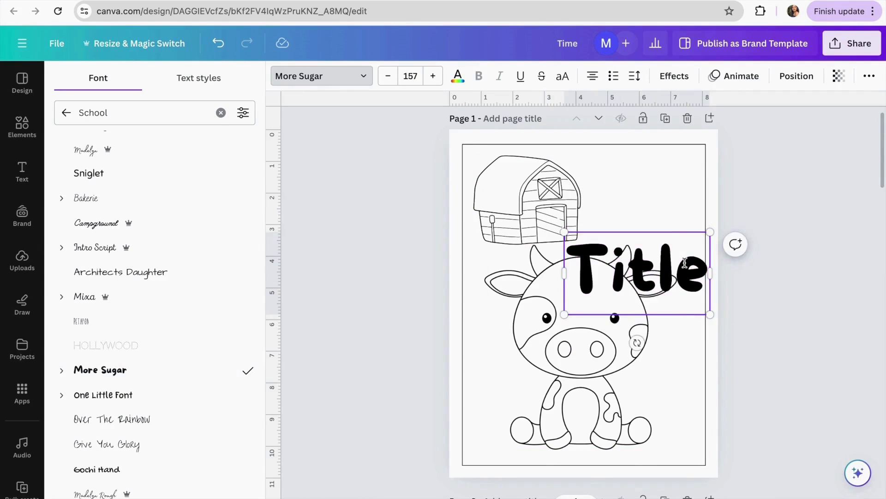
{"action": "key", "text": "BackSpace"}
{"action": "key", "text": "BackSpace"}
{"action": "key", "text": "BackSpace"}
{"action": "key", "text": "BackSpace"}
{"action": "key", "text": "BackSpace"}
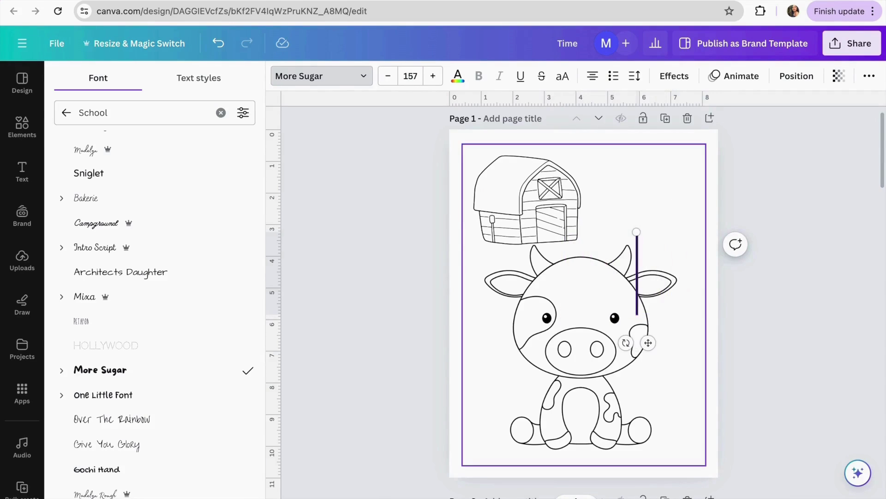
{"action": "type", "text": "COW"}
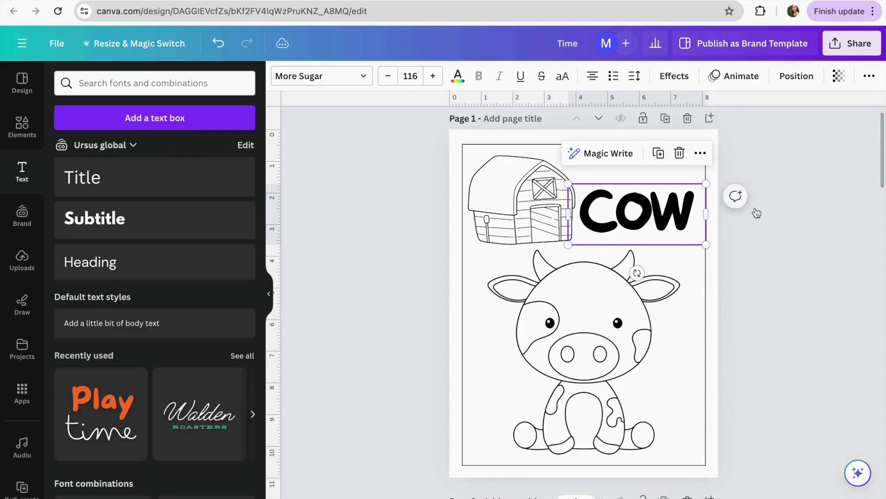
{"action": "left_click", "coordinate": [722, 221]}
Step: Apply the Hollow effect to the COW text and reduce its outline thickness
{"action": "left_click", "coordinate": [644, 207]}
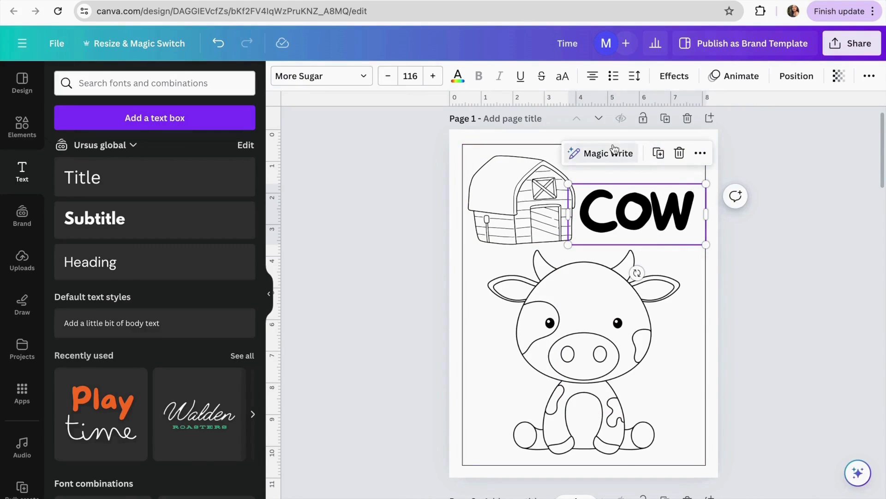
{"action": "left_click", "coordinate": [673, 76]}
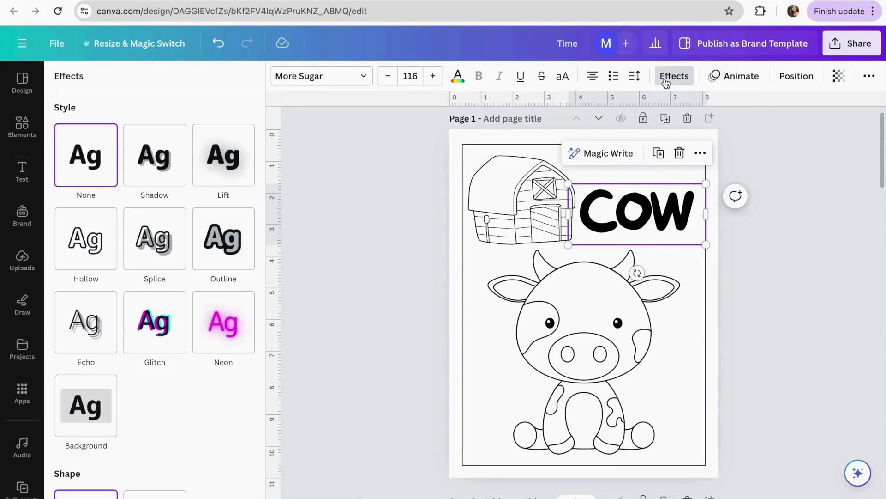
{"action": "left_click", "coordinate": [86, 238]}
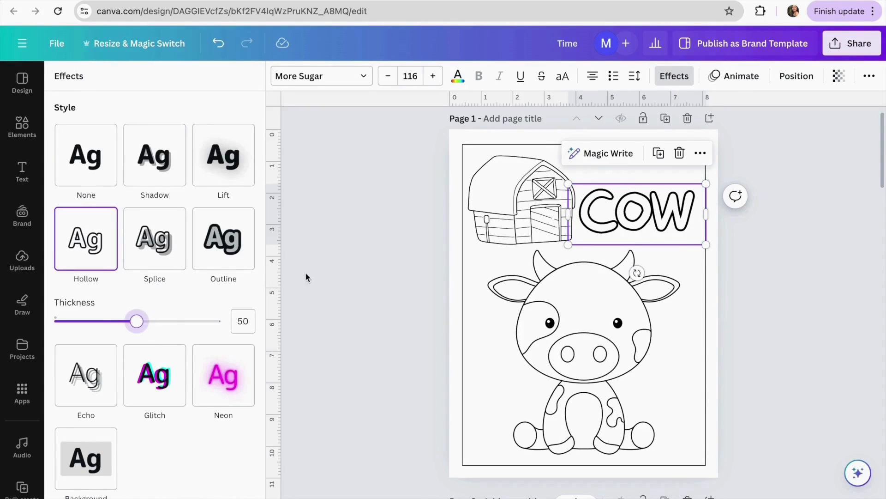
{"action": "left_click_drag", "start_coordinate": [135, 321], "coordinate": [86, 323]}
{"action": "left_click", "coordinate": [337, 332]}
{"action": "left_click", "coordinate": [614, 229]}
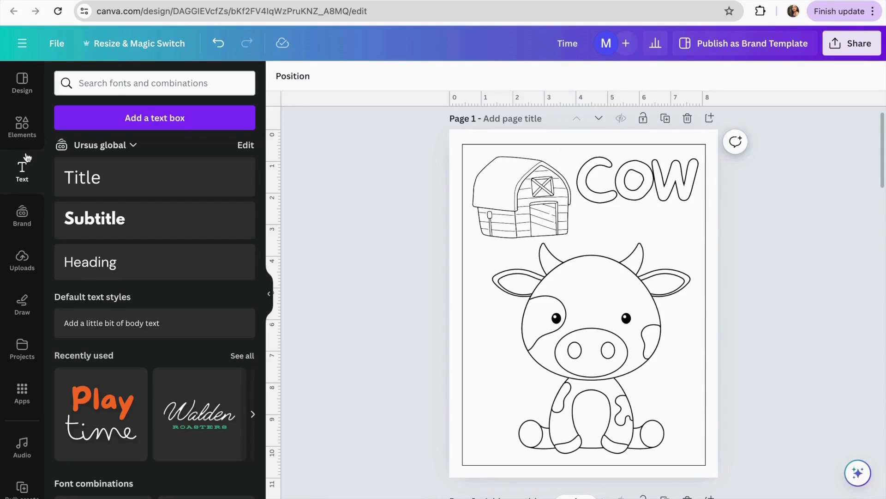
Step: Replace the "black and white cow" element search with a search for "pattern"
{"action": "left_click", "coordinate": [19, 127]}
{"action": "left_click", "coordinate": [61, 79]}
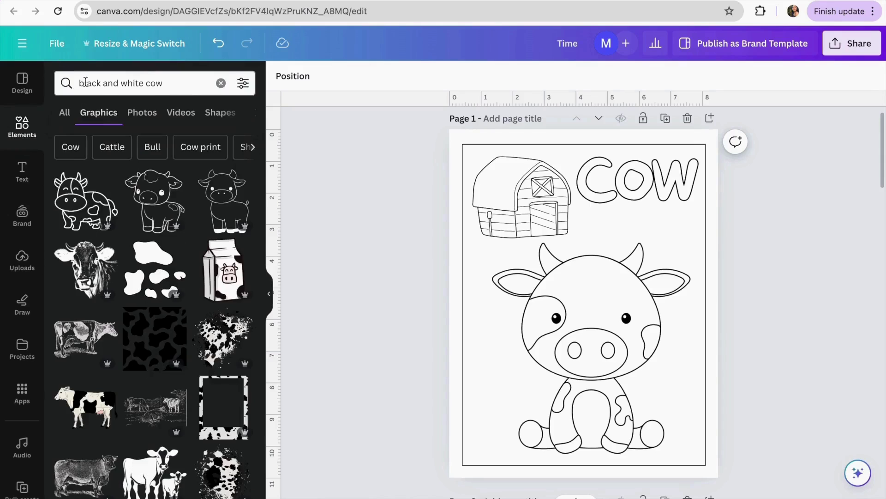
{"action": "left_click", "coordinate": [221, 83]}
{"action": "type", "text": "PAT"}
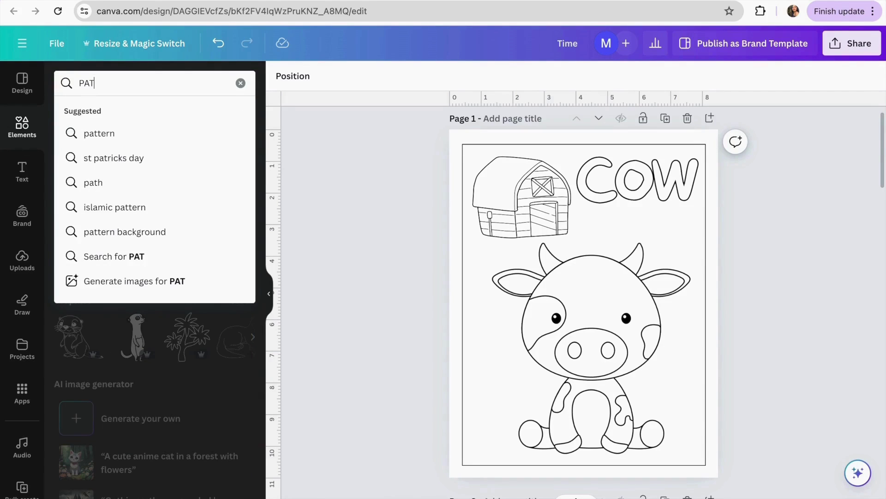
{"action": "left_click", "coordinate": [194, 135]}
Step: Place an outline leaf branch on each side of the cow and flip the right-hand one horizontally
{"action": "left_click", "coordinate": [222, 277]}
{"action": "left_click_drag", "start_coordinate": [580, 292], "coordinate": [659, 382]}
{"action": "left_click", "coordinate": [472, 296]}
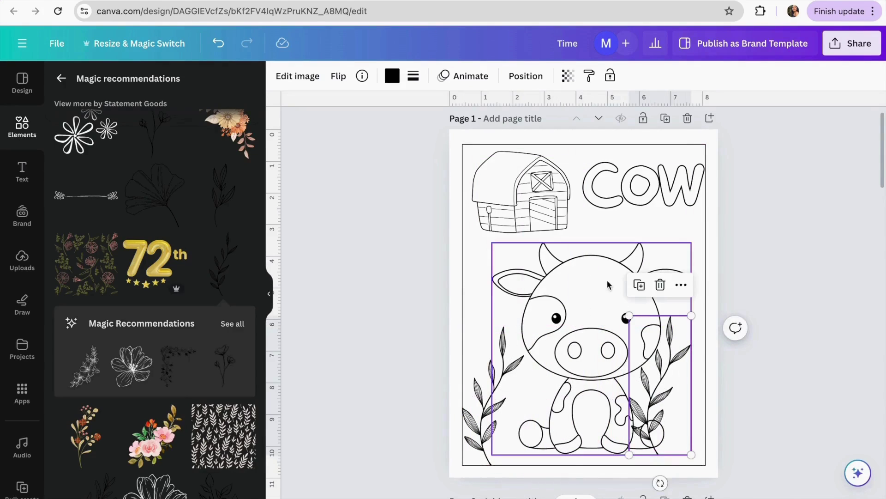
{"action": "left_click", "coordinate": [337, 76]}
{"action": "left_click", "coordinate": [358, 113]}
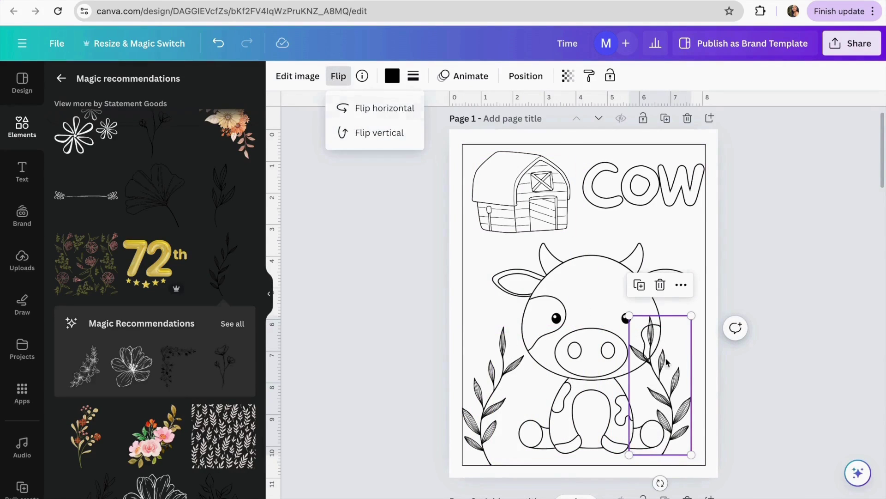
Step: Move the flipped branch outward from the cow, then shift the cow left and slightly up to center it between the branches
{"action": "left_click_drag", "start_coordinate": [633, 332], "coordinate": [652, 334]}
{"action": "left_click", "coordinate": [583, 365]}
{"action": "left_click_drag", "start_coordinate": [583, 364], "coordinate": [575, 366]}
{"action": "left_click", "coordinate": [481, 395]}
{"action": "left_click_drag", "start_coordinate": [580, 310], "coordinate": [581, 299]}
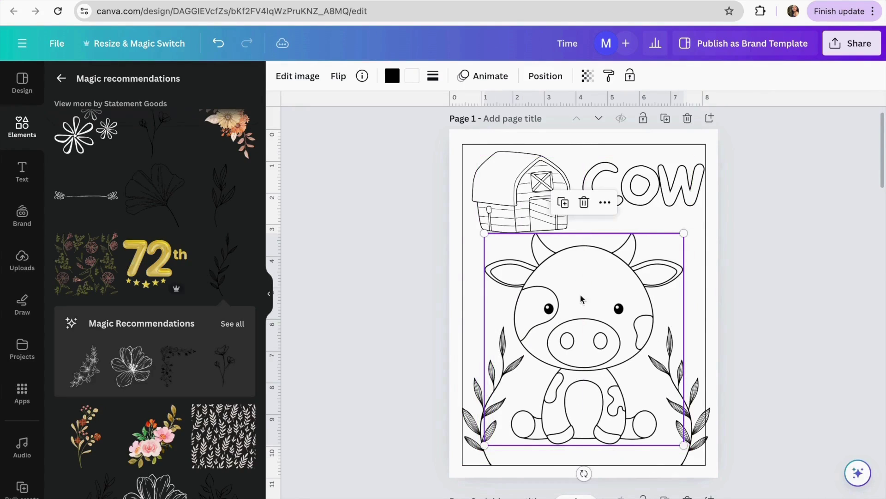
Step: Nudge both leaf branches inward within the page border and shift the COW text left to clear the border
{"action": "left_click", "coordinate": [785, 297]}
{"action": "left_click", "coordinate": [681, 407]}
{"action": "left_click_drag", "start_coordinate": [682, 406], "coordinate": [673, 406]}
{"action": "left_click", "coordinate": [775, 362]}
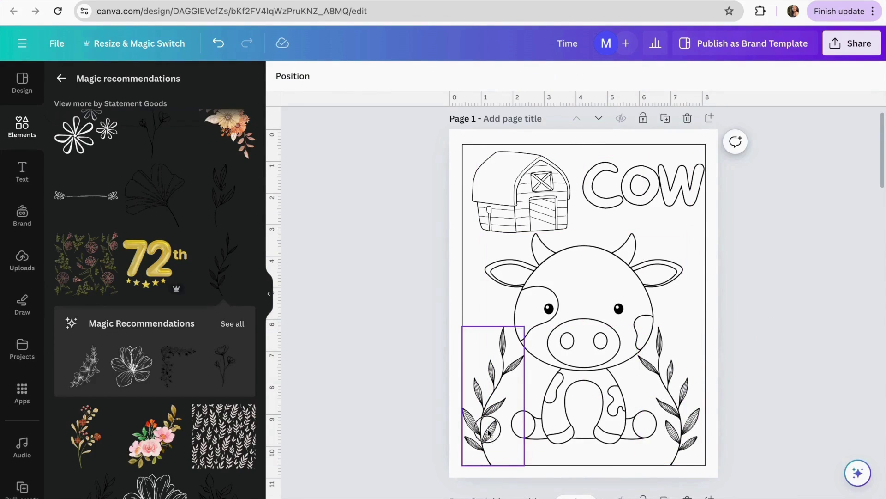
{"action": "left_click_drag", "start_coordinate": [489, 432], "coordinate": [492, 428]}
{"action": "left_click", "coordinate": [861, 304]}
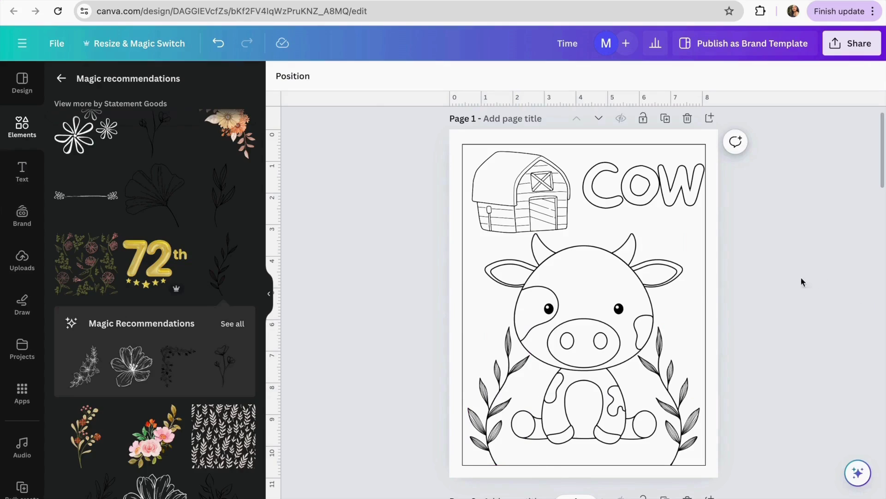
{"action": "left_click_drag", "start_coordinate": [631, 184], "coordinate": [624, 187]}
{"action": "left_click", "coordinate": [753, 240]}
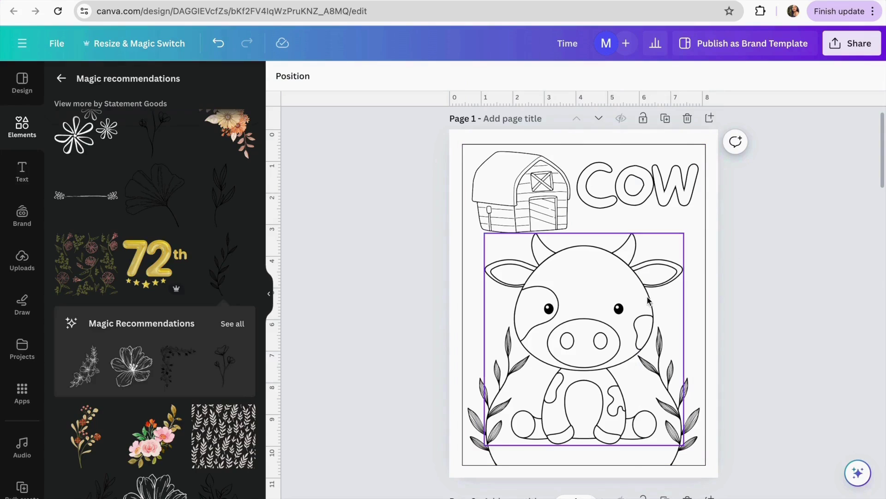
{"action": "scroll", "coordinate": [645, 301], "scroll_direction": "down", "scroll_amount": 3}
{"action": "scroll", "coordinate": [149, 389], "scroll_direction": "down", "scroll_amount": 4}
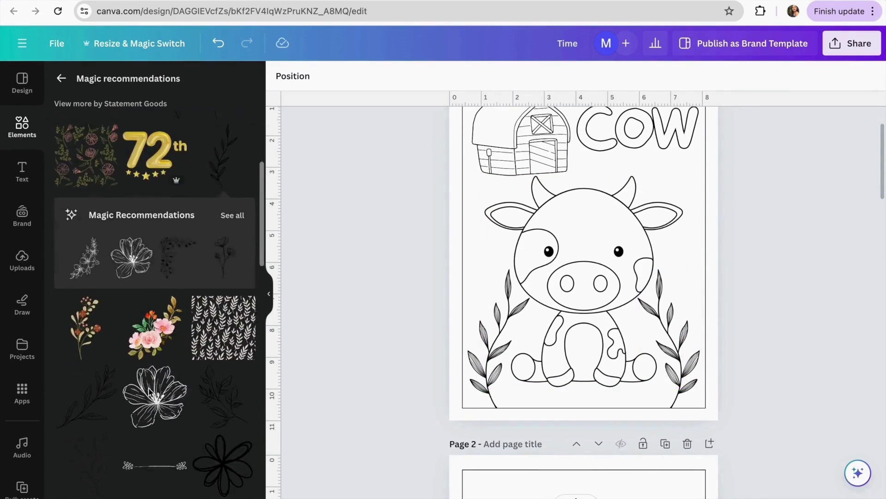
{"action": "scroll", "coordinate": [150, 393], "scroll_direction": "down", "scroll_amount": 5}
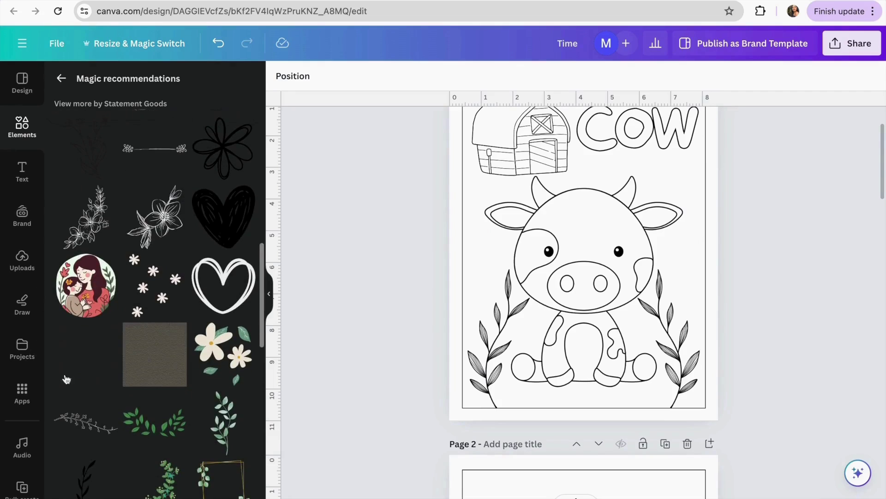
{"action": "scroll", "coordinate": [159, 375], "scroll_direction": "down", "scroll_amount": 8}
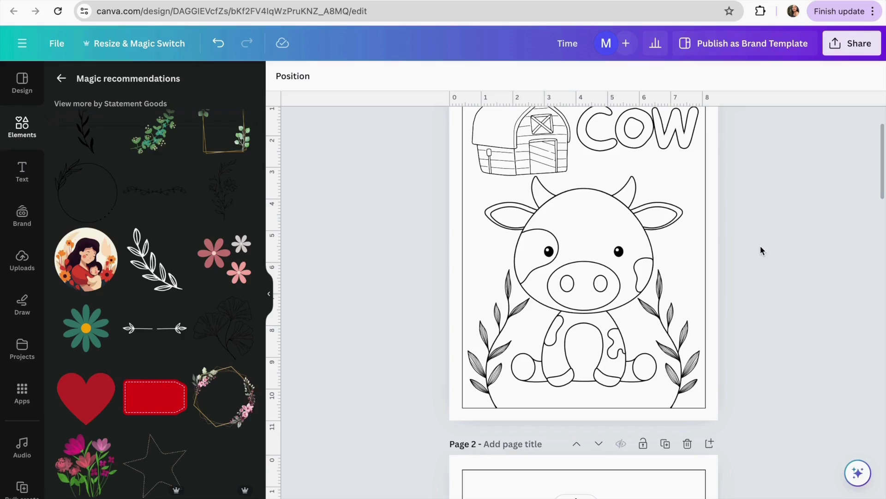
{"action": "scroll", "coordinate": [762, 250], "scroll_direction": "up", "scroll_amount": 2}
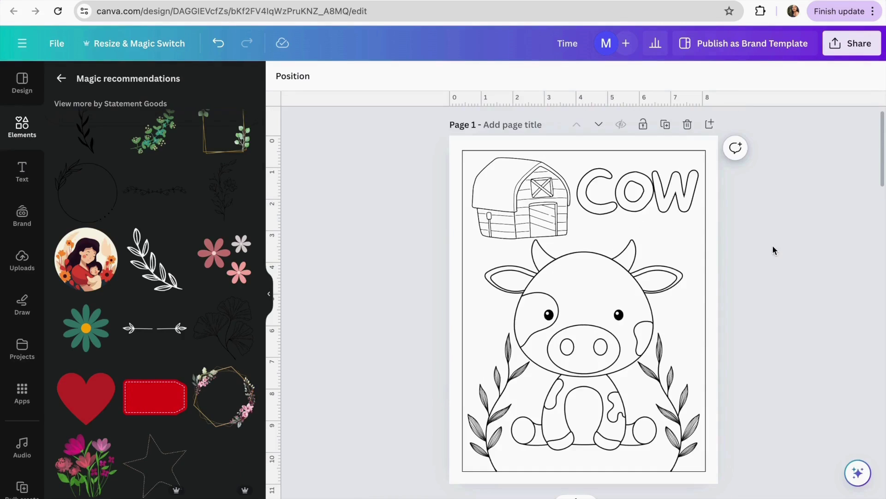
Step: Download all pages of the coloring book as a PDF Print file
{"action": "left_click", "coordinate": [852, 41]}
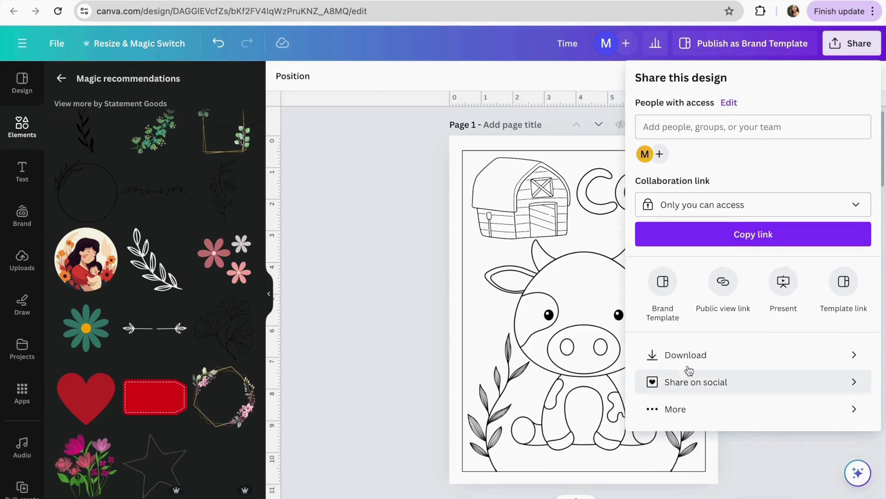
{"action": "left_click", "coordinate": [674, 357]}
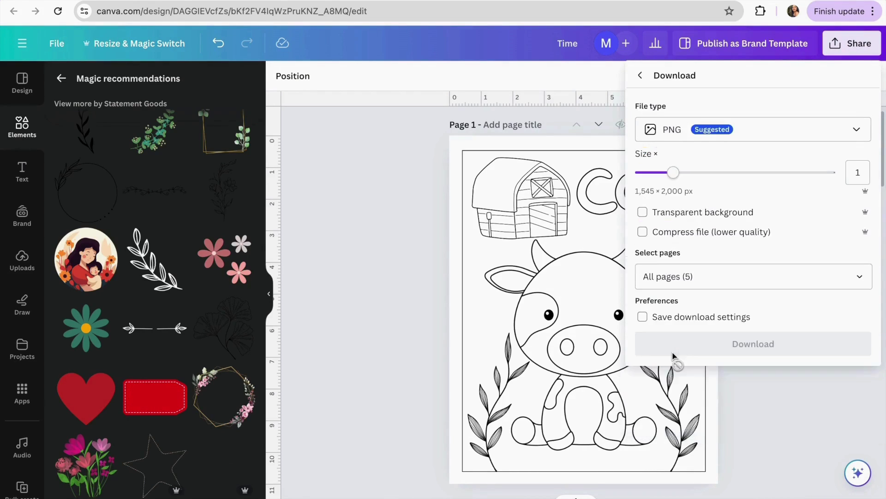
{"action": "left_click", "coordinate": [738, 137]}
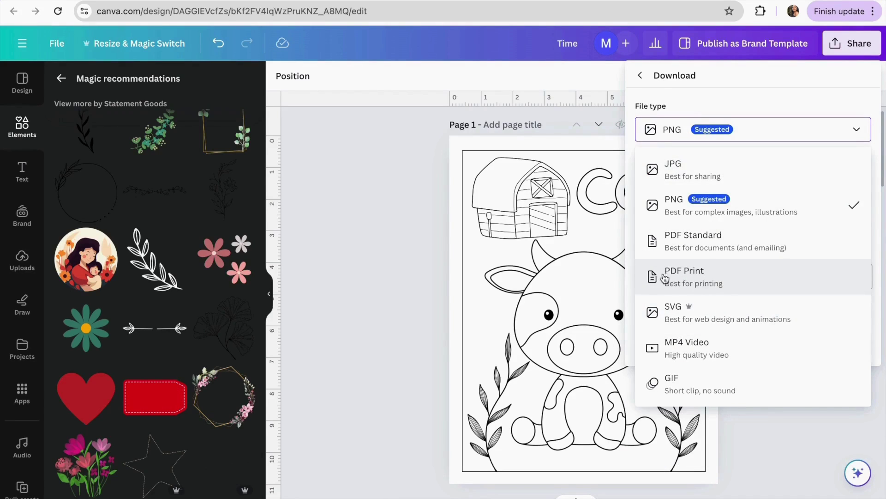
{"action": "left_click", "coordinate": [696, 277]}
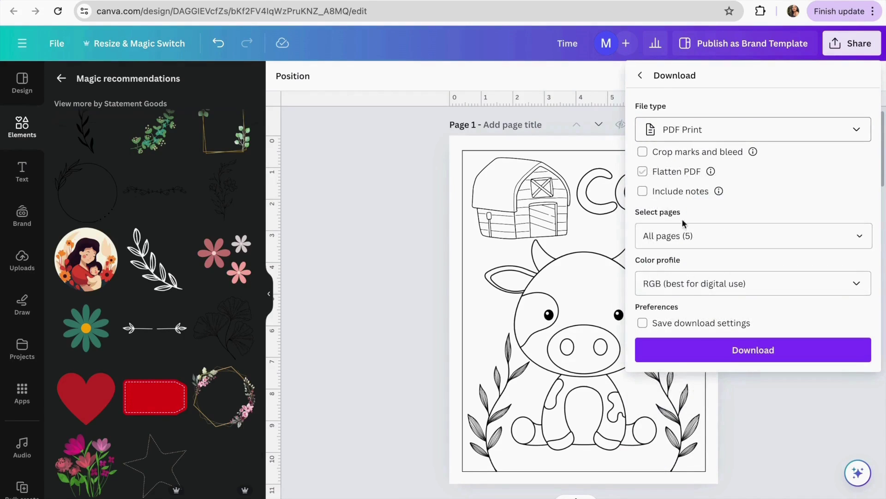
{"action": "left_click", "coordinate": [727, 348]}
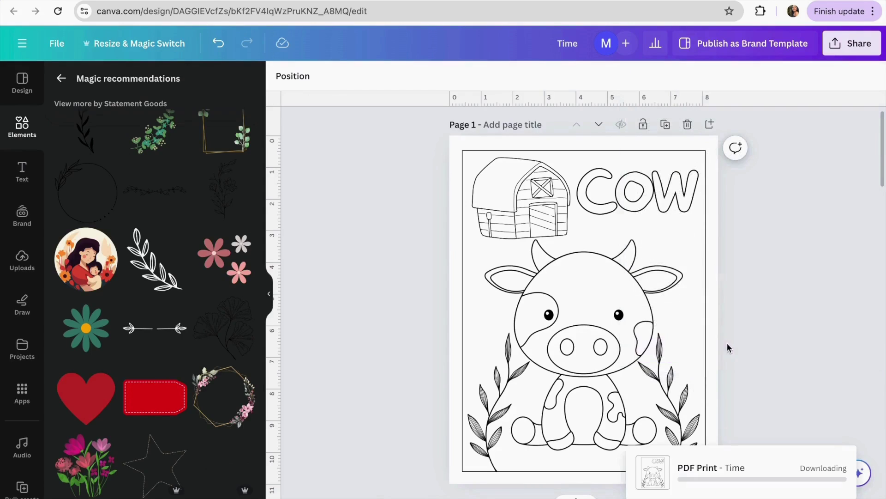